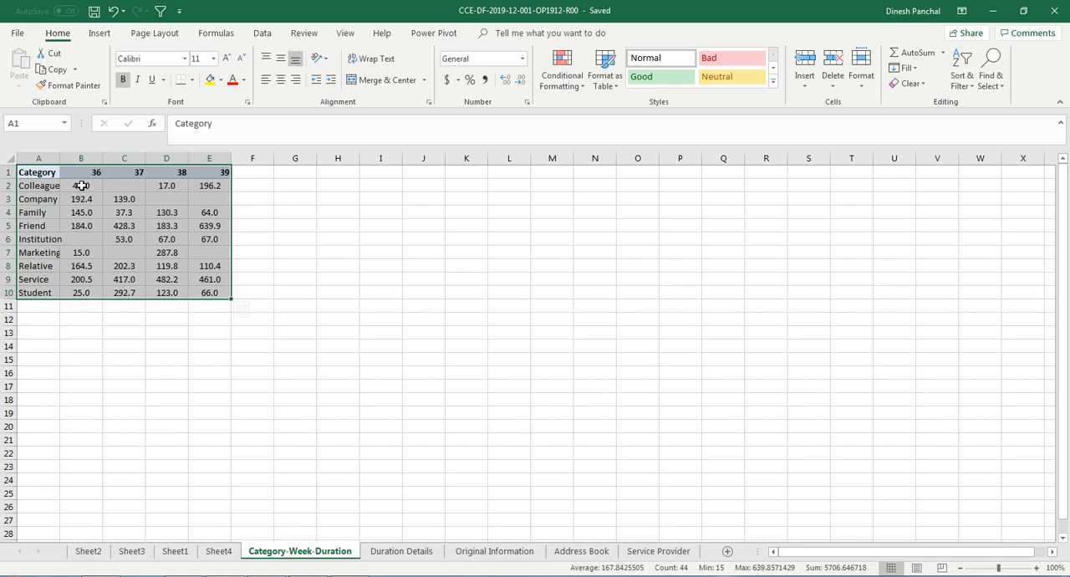
Step: Widen column A of the Category-Week-Duration sheet so the category names fit
{"action": "left_click", "coordinate": [81, 187]}
{"action": "scroll", "coordinate": [139, 280], "scroll_direction": "up", "scroll_amount": 5, "text": "ctrl"}
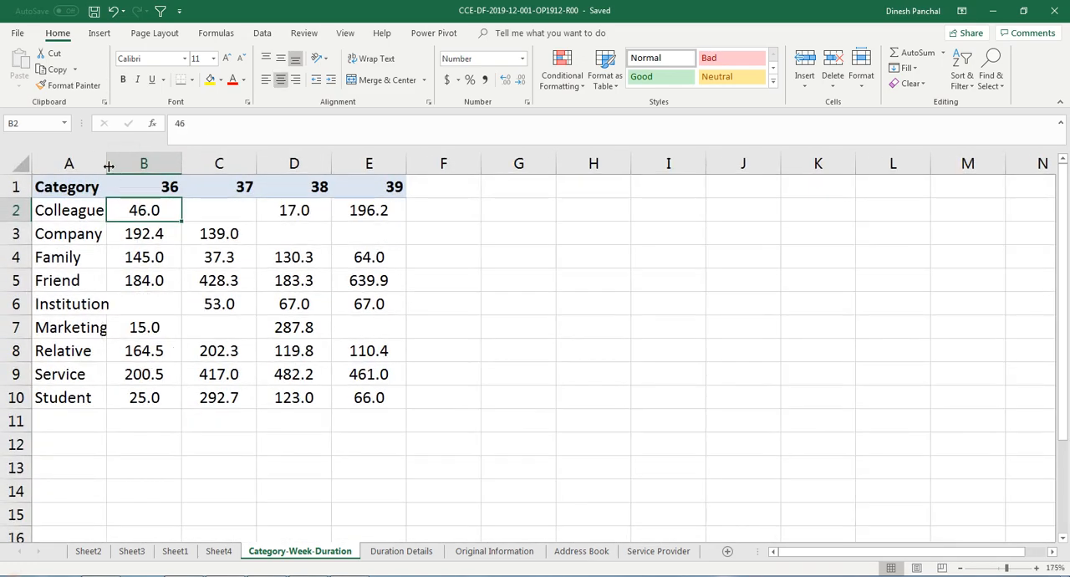
{"action": "left_click_drag", "start_coordinate": [106, 163], "coordinate": [115, 163]}
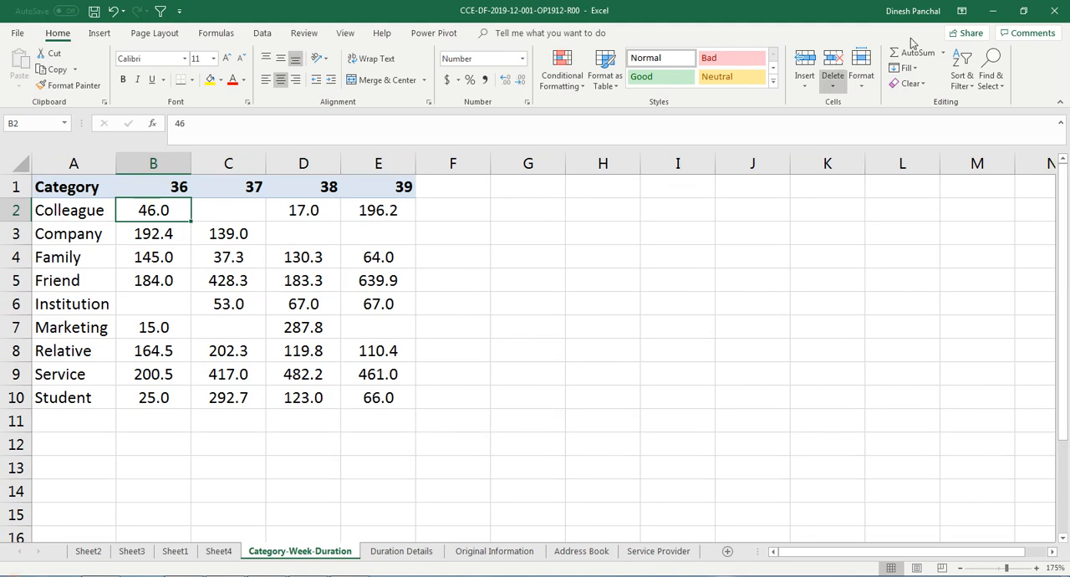
{"action": "left_click", "coordinate": [991, 11]}
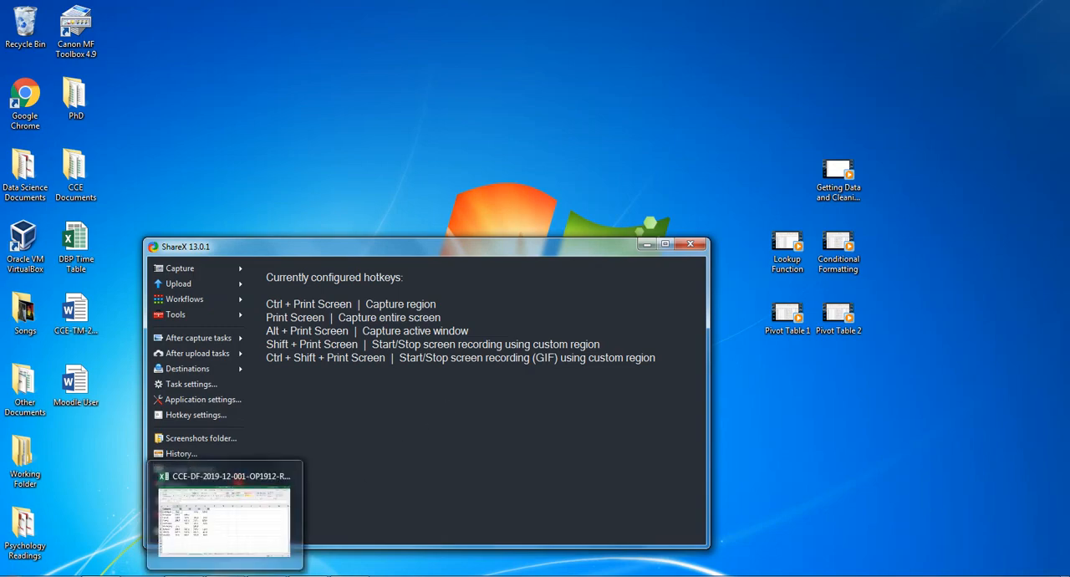
{"action": "left_click", "coordinate": [226, 575]}
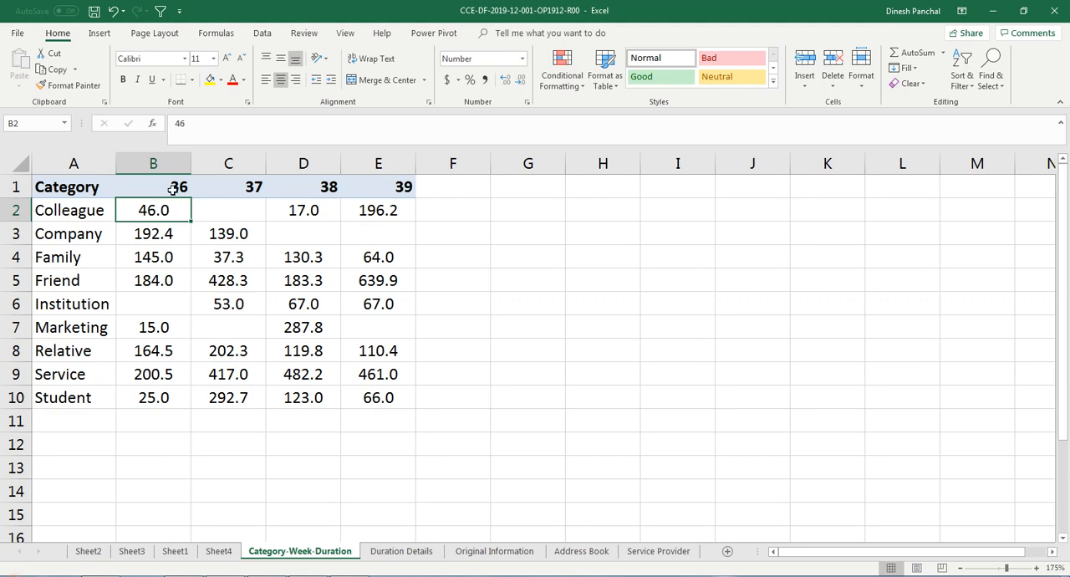
{"action": "left_click", "coordinate": [490, 553]}
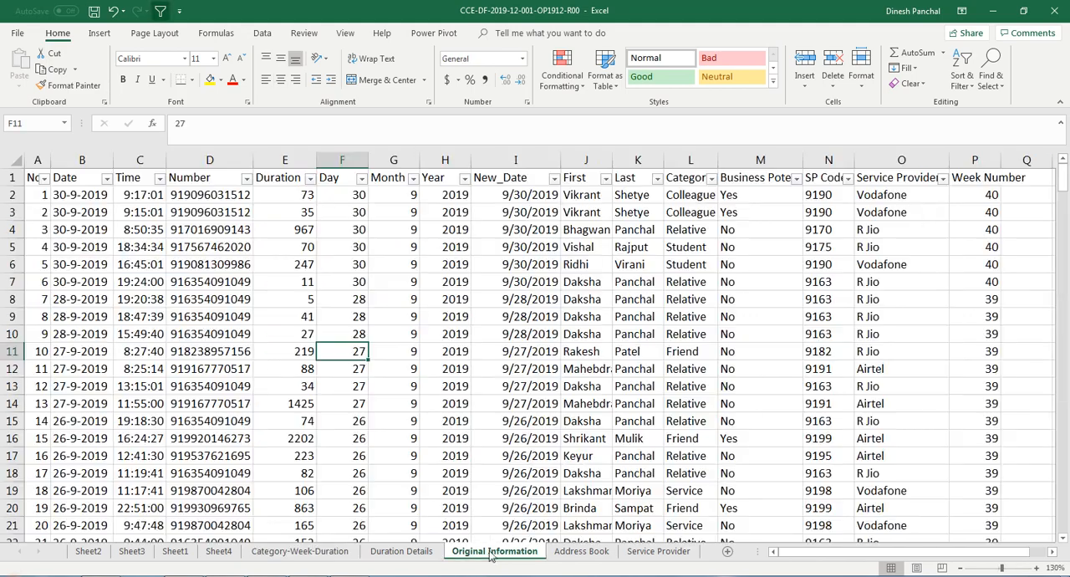
{"action": "left_click", "coordinate": [710, 178]}
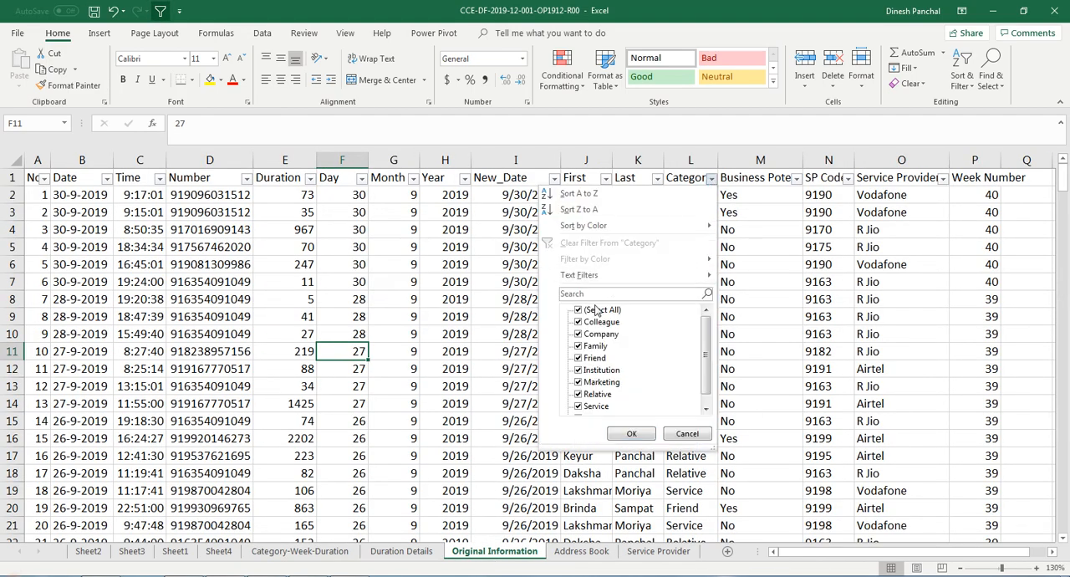
{"action": "left_click", "coordinate": [599, 310]}
{"action": "left_click", "coordinate": [592, 323]}
{"action": "left_click", "coordinate": [631, 433]}
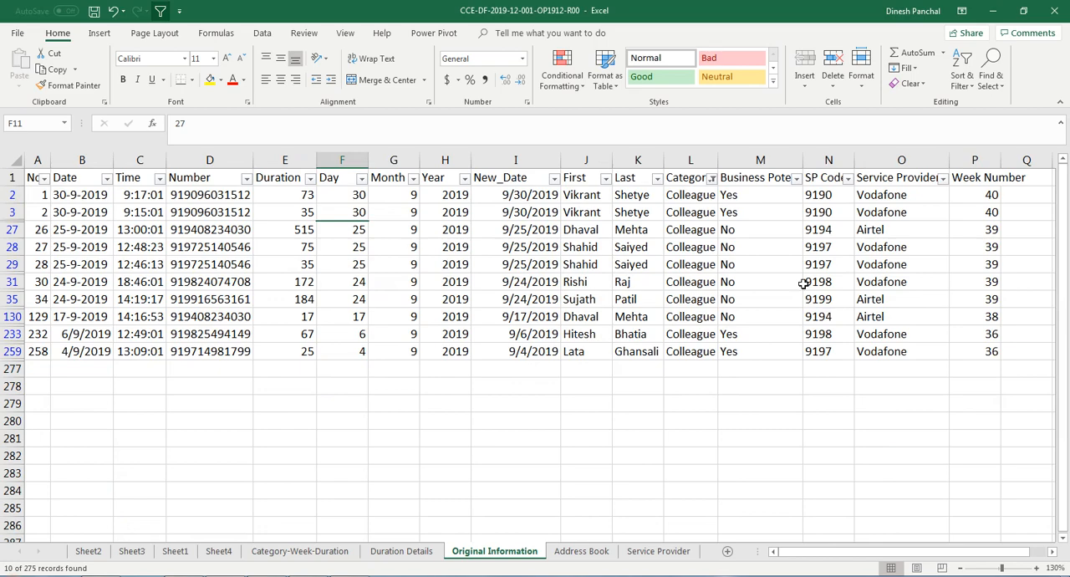
{"action": "key", "text": "ctrl+z"}
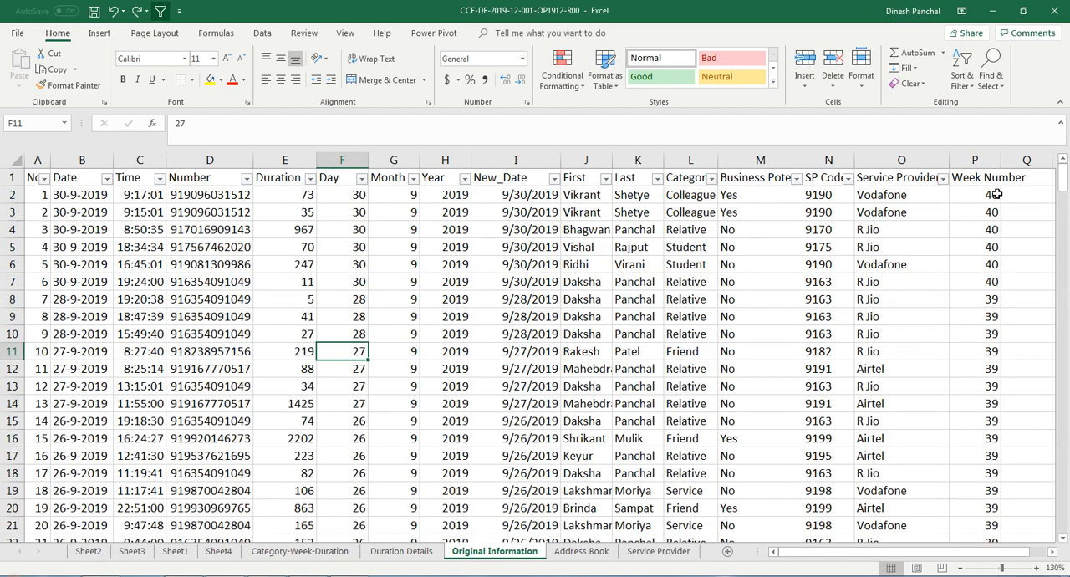
Step: Remove and reapply the filter on the Original Information sheet so that it also covers the Week Number column
{"action": "left_click", "coordinate": [961, 71]}
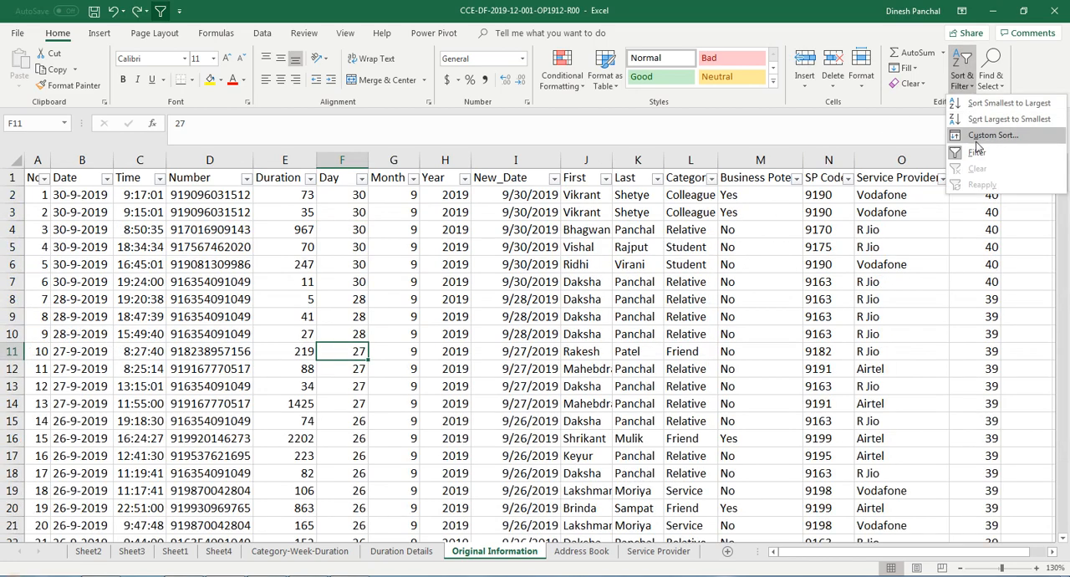
{"action": "left_click", "coordinate": [983, 151]}
{"action": "left_click", "coordinate": [971, 80]}
{"action": "left_click", "coordinate": [983, 152]}
{"action": "left_click", "coordinate": [793, 263]}
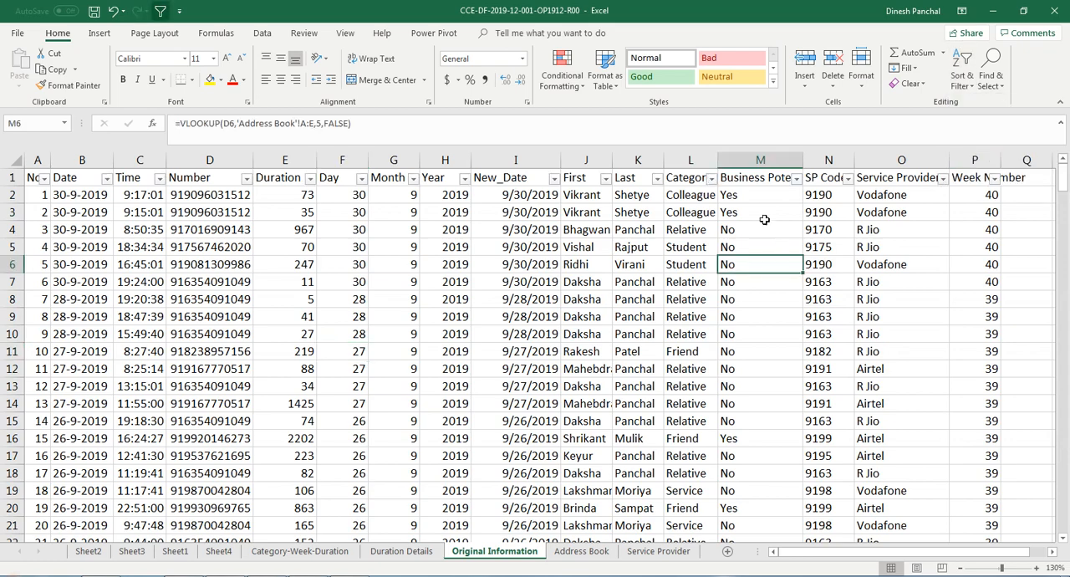
Step: Filter the Category column of the Original Information sheet to show only Colleague records
{"action": "left_click", "coordinate": [712, 178]}
{"action": "left_click", "coordinate": [579, 309]}
{"action": "left_click", "coordinate": [578, 322]}
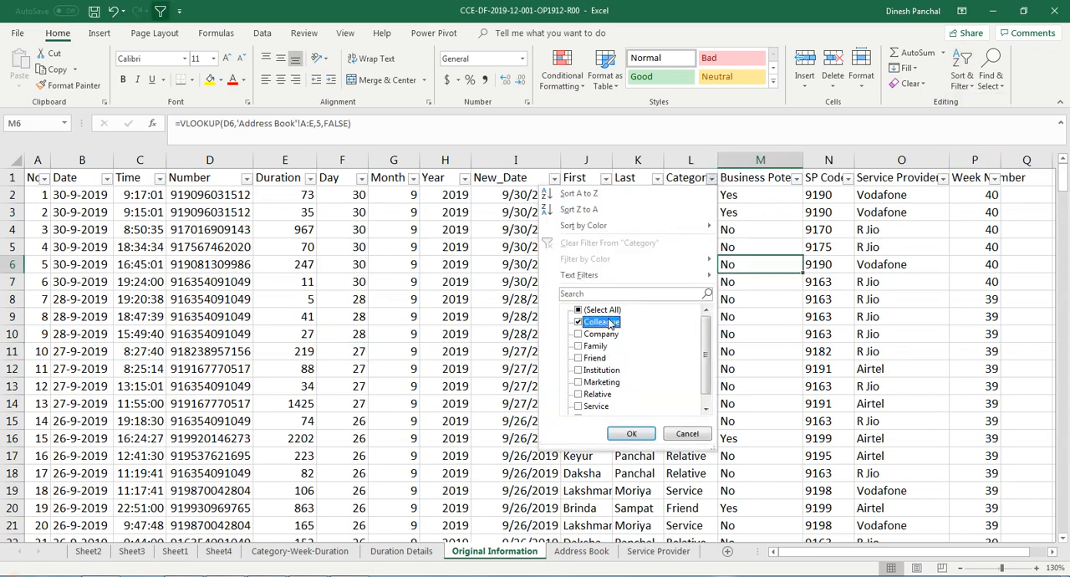
{"action": "left_click", "coordinate": [631, 433]}
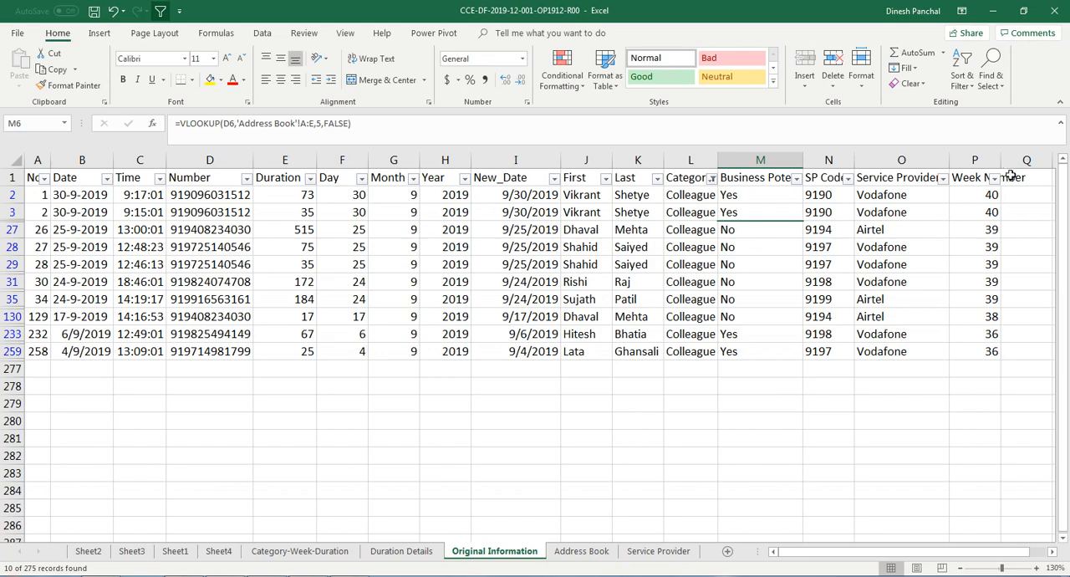
Step: Narrow the Colleague records to week number 36 and check the average of their durations
{"action": "left_click", "coordinate": [994, 179]}
{"action": "left_click", "coordinate": [861, 310]}
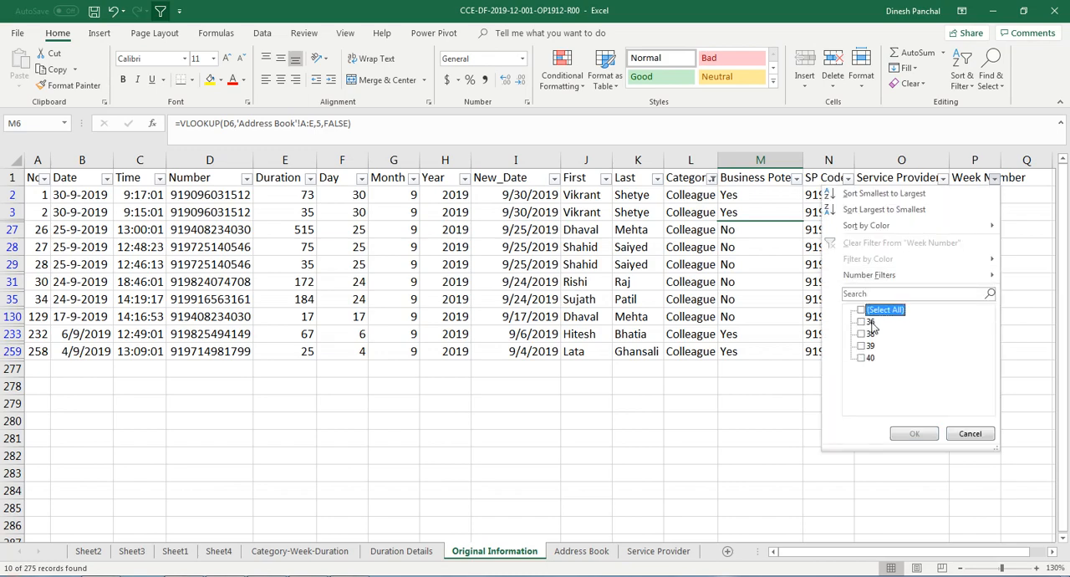
{"action": "left_click", "coordinate": [862, 321]}
{"action": "left_click", "coordinate": [915, 433]}
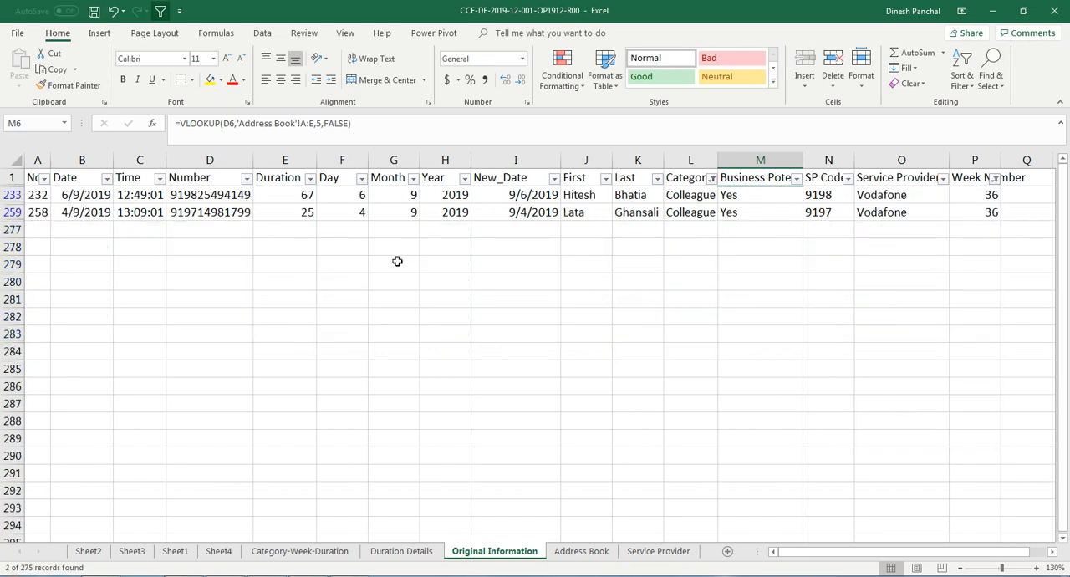
{"action": "left_click_drag", "start_coordinate": [292, 197], "coordinate": [288, 213]}
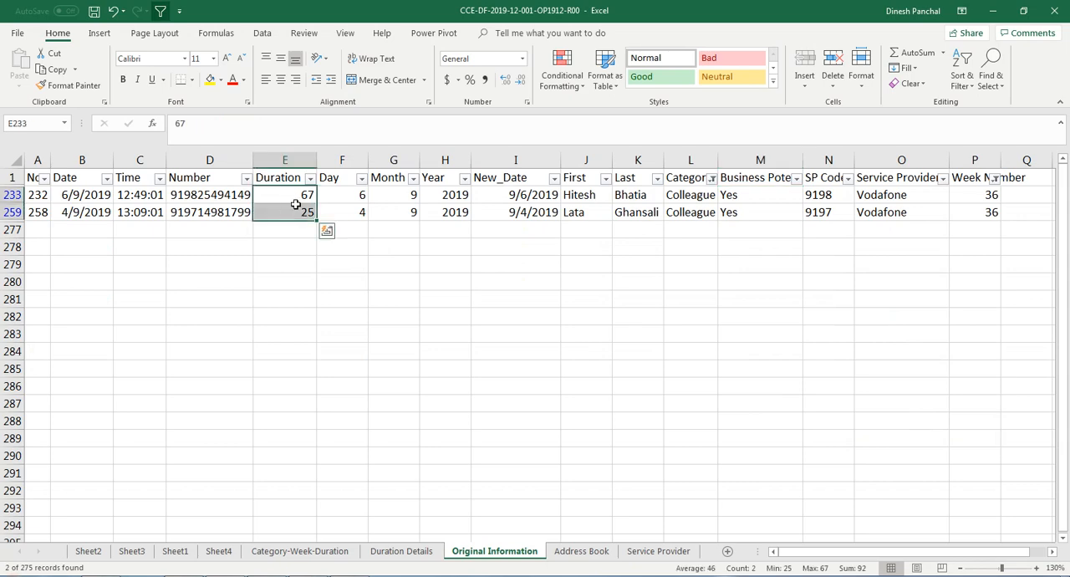
{"action": "left_click", "coordinate": [326, 231]}
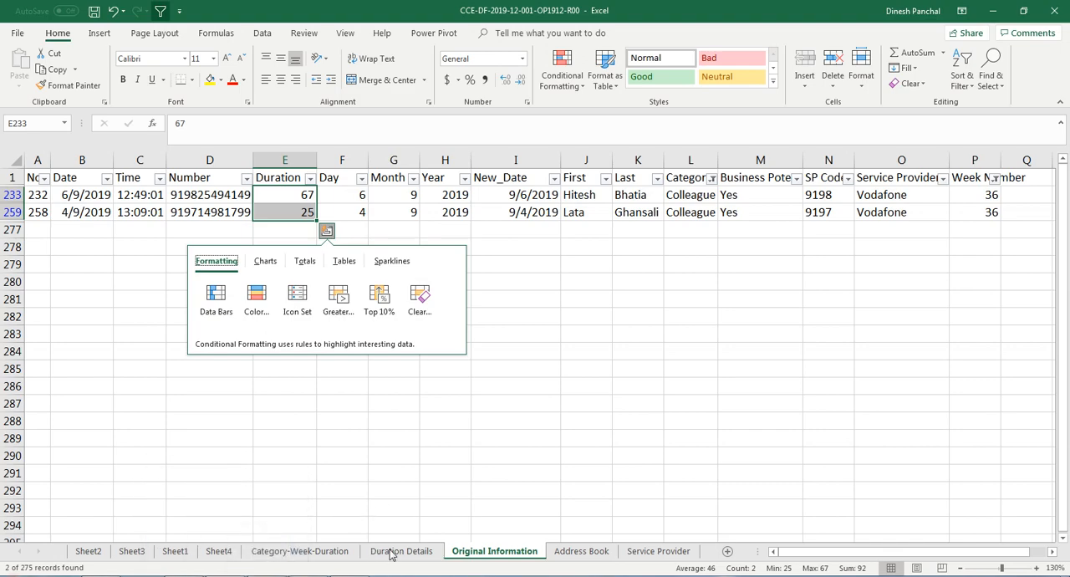
{"action": "left_click", "coordinate": [314, 557]}
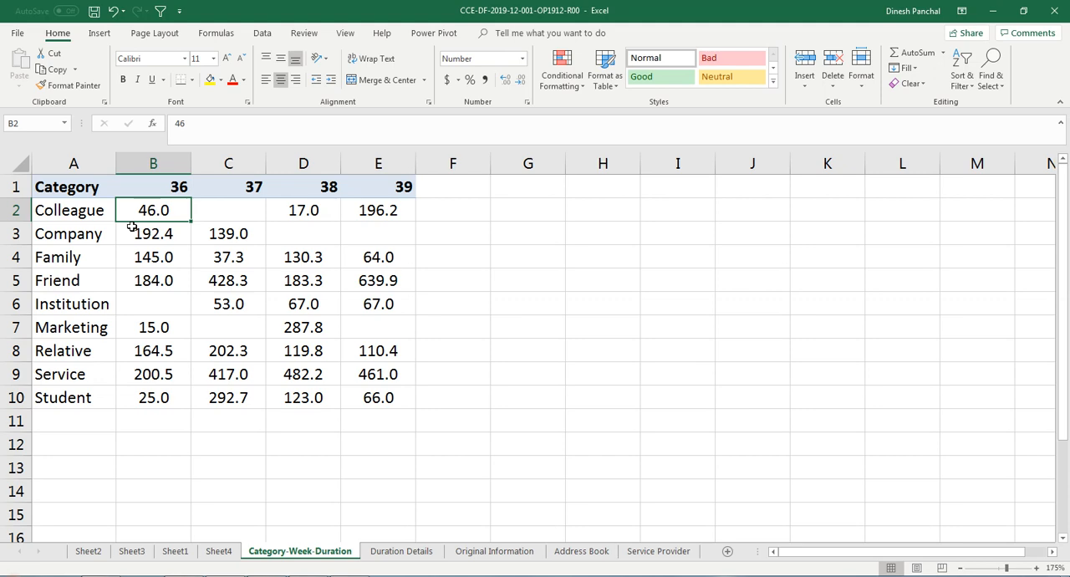
{"action": "type", "text": "=average"}
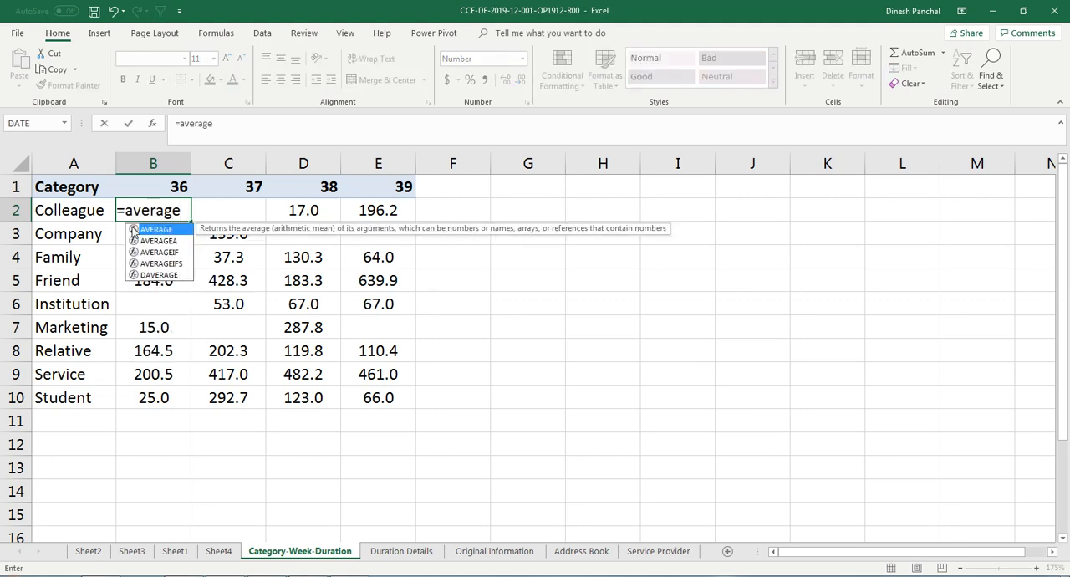
{"action": "type", "text": "if"}
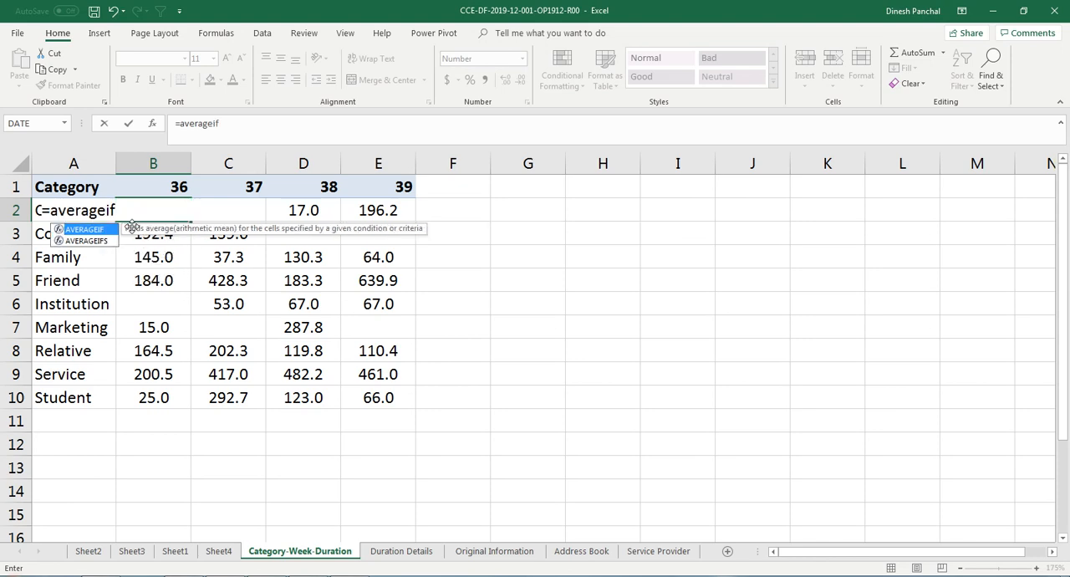
{"action": "type", "text": "s"}
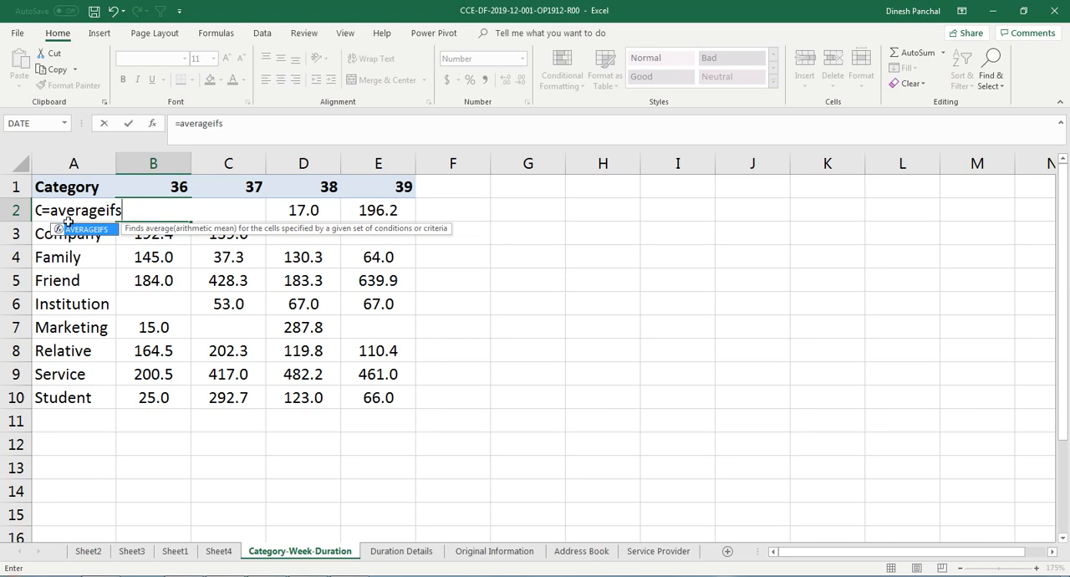
{"action": "type", "text": "("}
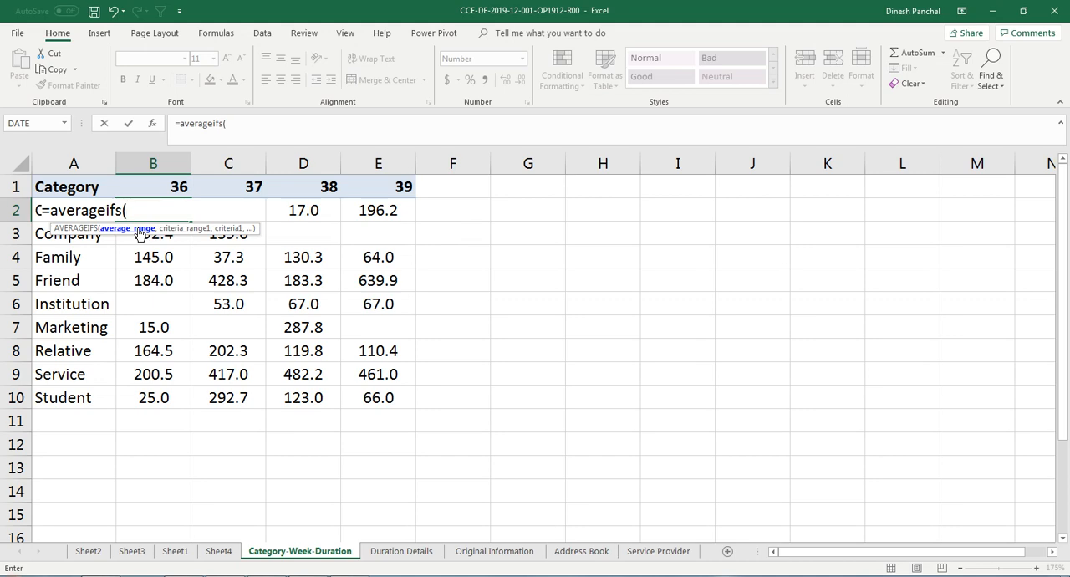
{"action": "left_click", "coordinate": [499, 553]}
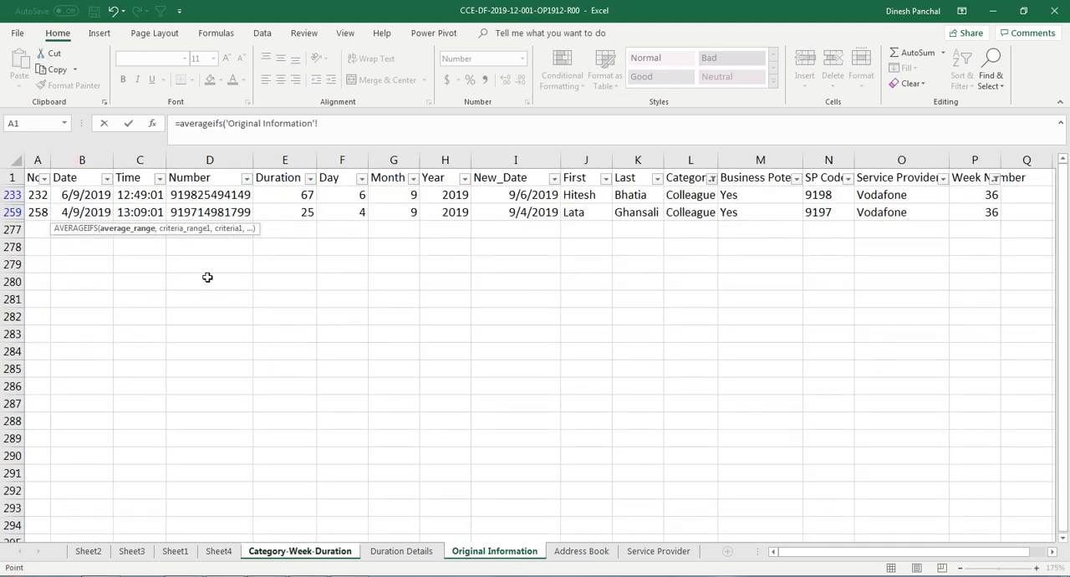
{"action": "left_click", "coordinate": [994, 178]}
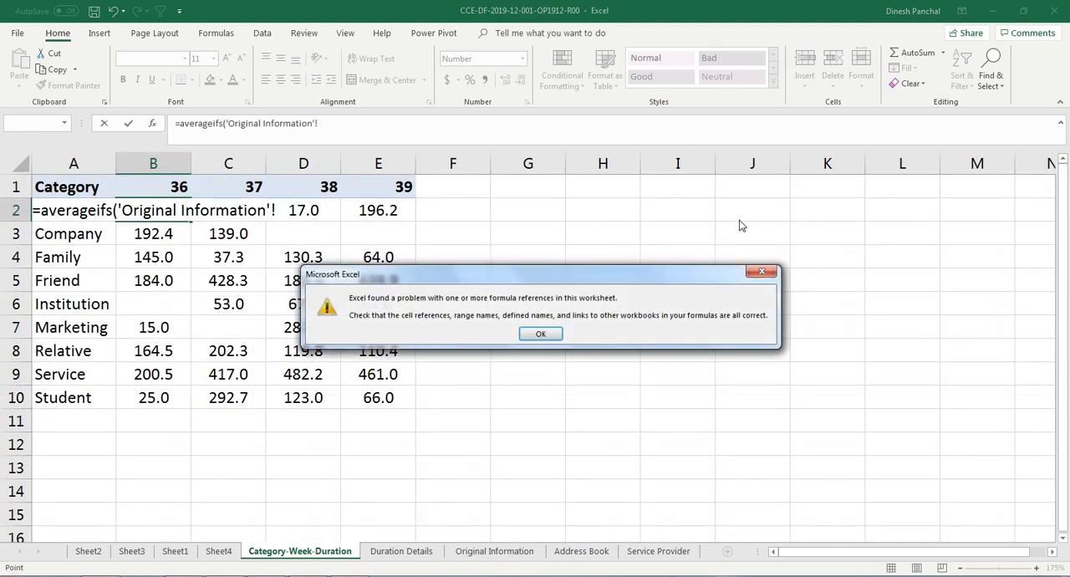
{"action": "left_click", "coordinate": [540, 334]}
{"action": "key", "text": "Escape"}
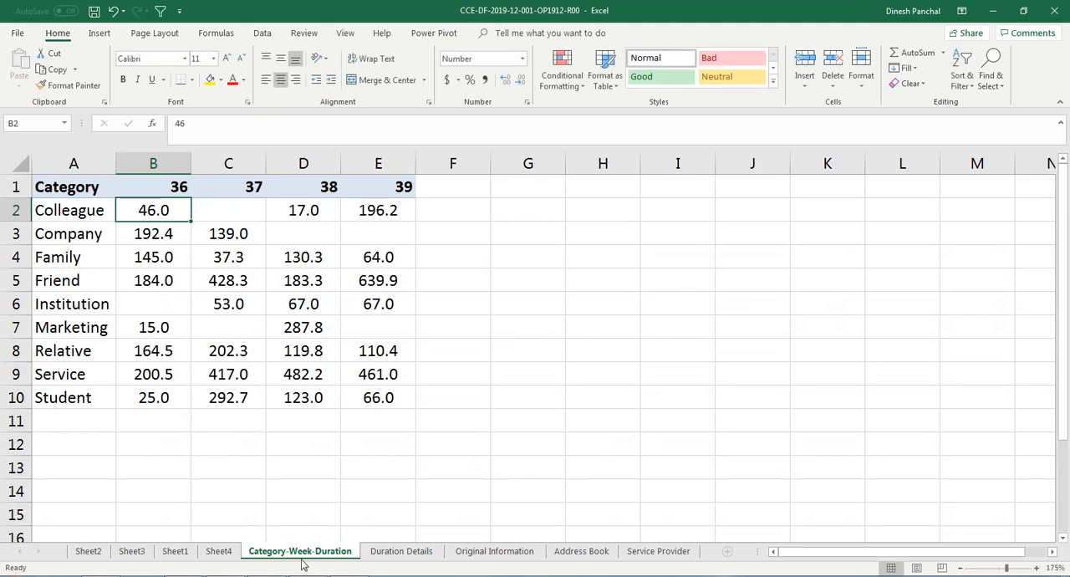
Step: Clear the Week Number and Category filters on the Original Information sheet
{"action": "left_click", "coordinate": [472, 551]}
{"action": "left_click", "coordinate": [995, 178]}
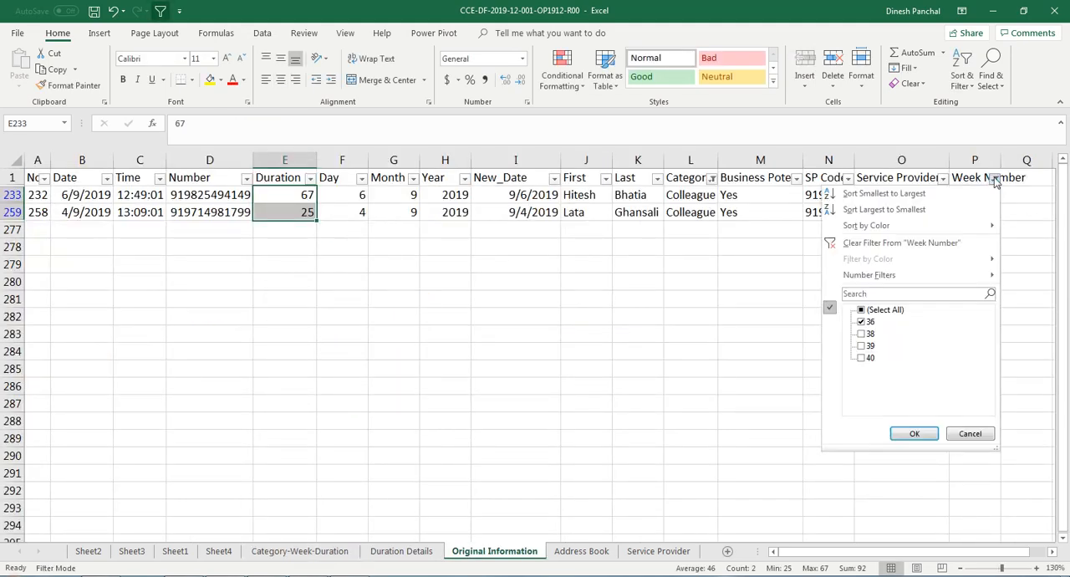
{"action": "left_click", "coordinate": [867, 243]}
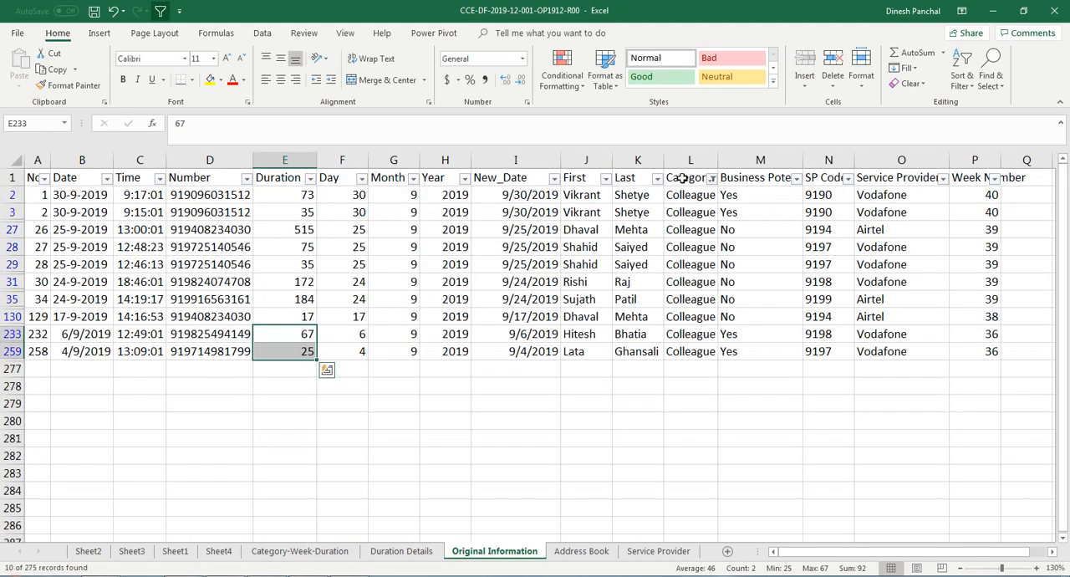
{"action": "left_click", "coordinate": [711, 179]}
{"action": "left_click", "coordinate": [609, 249]}
Step: Delete the average values in B2:E10 of the Category-Week-Duration sheet
{"action": "left_click", "coordinate": [300, 551]}
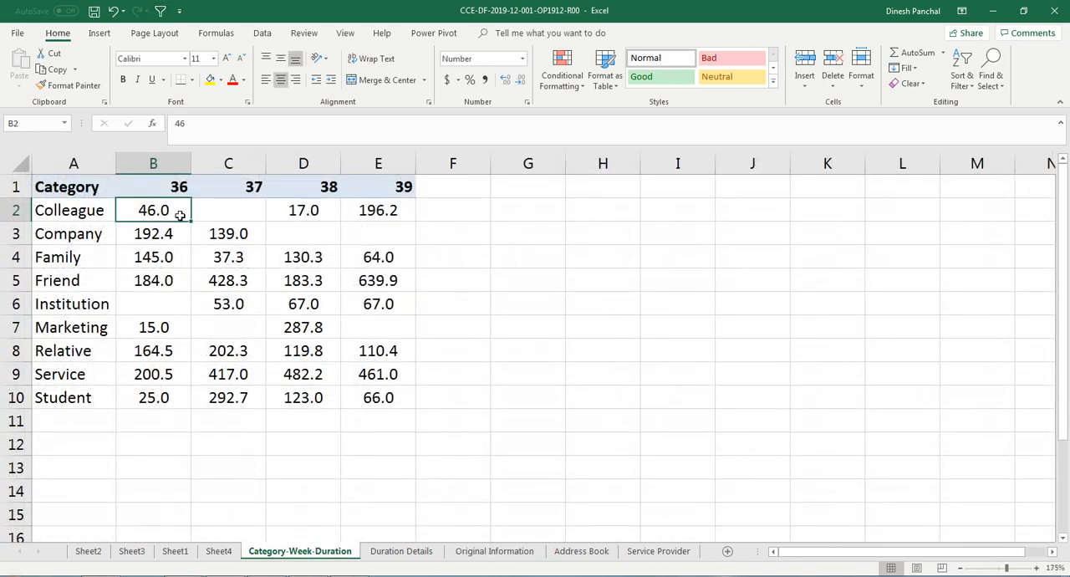
{"action": "left_click_drag", "start_coordinate": [180, 216], "coordinate": [385, 405]}
{"action": "key", "text": "Delete"}
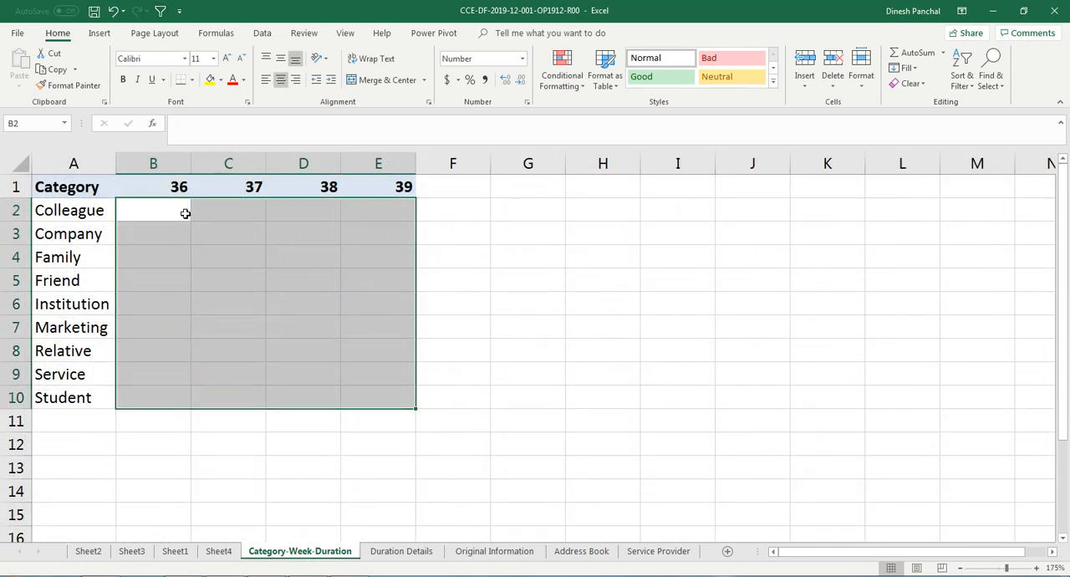
Step: Start an AVERAGEIFS formula in B2 with the Duration column E:E of Original Information as the average range
{"action": "left_click", "coordinate": [184, 211]}
{"action": "type", "text": "=averageifs"}
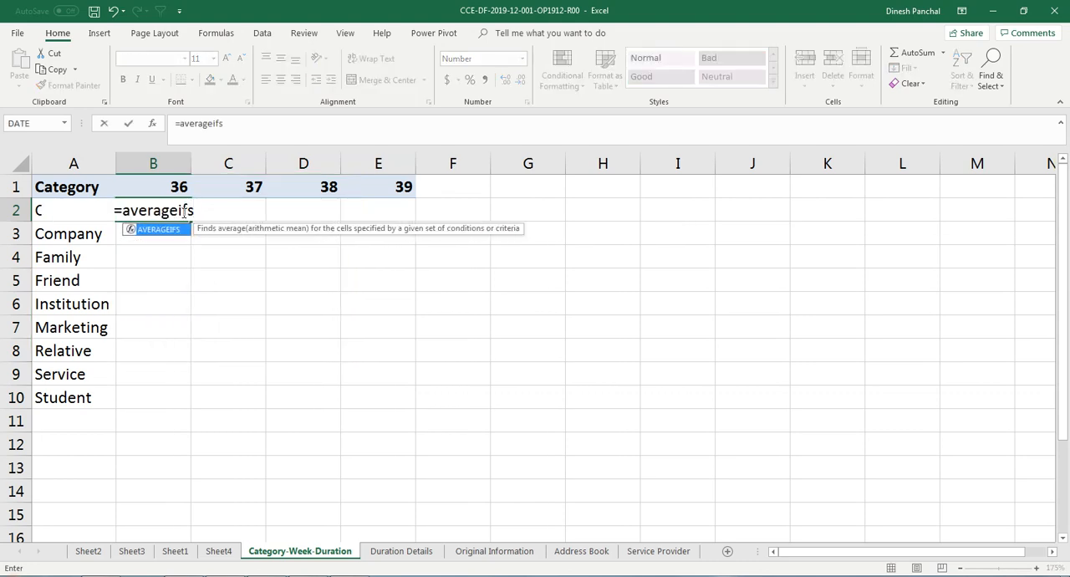
{"action": "type", "text": "("}
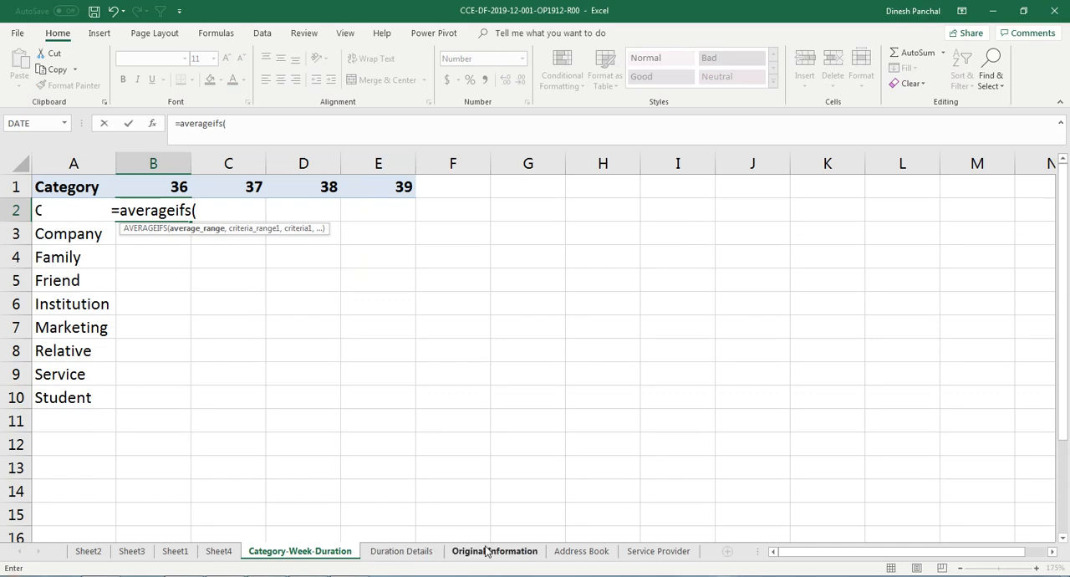
{"action": "left_click", "coordinate": [490, 554]}
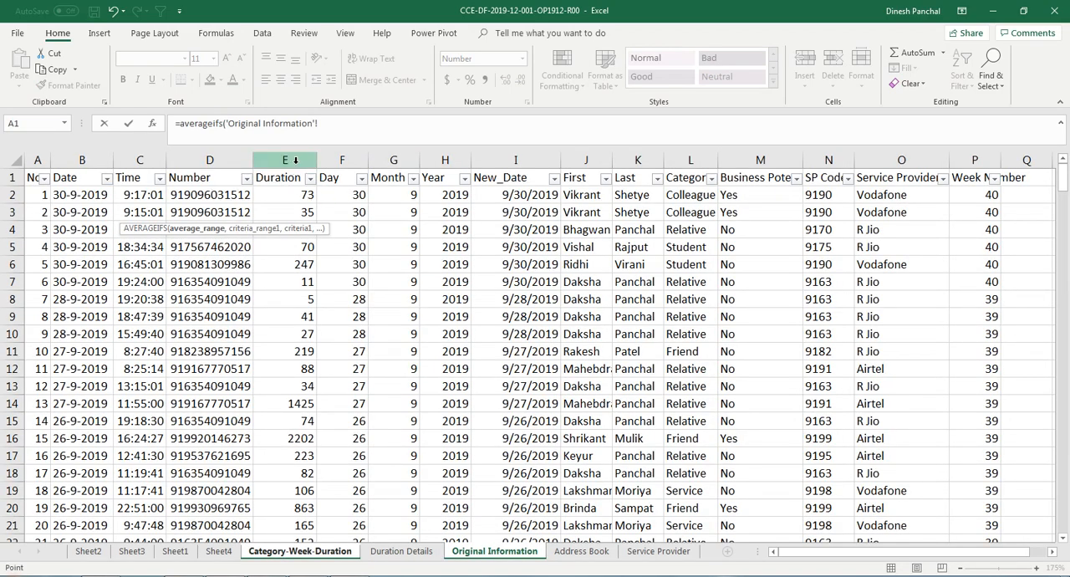
{"action": "left_click", "coordinate": [295, 159]}
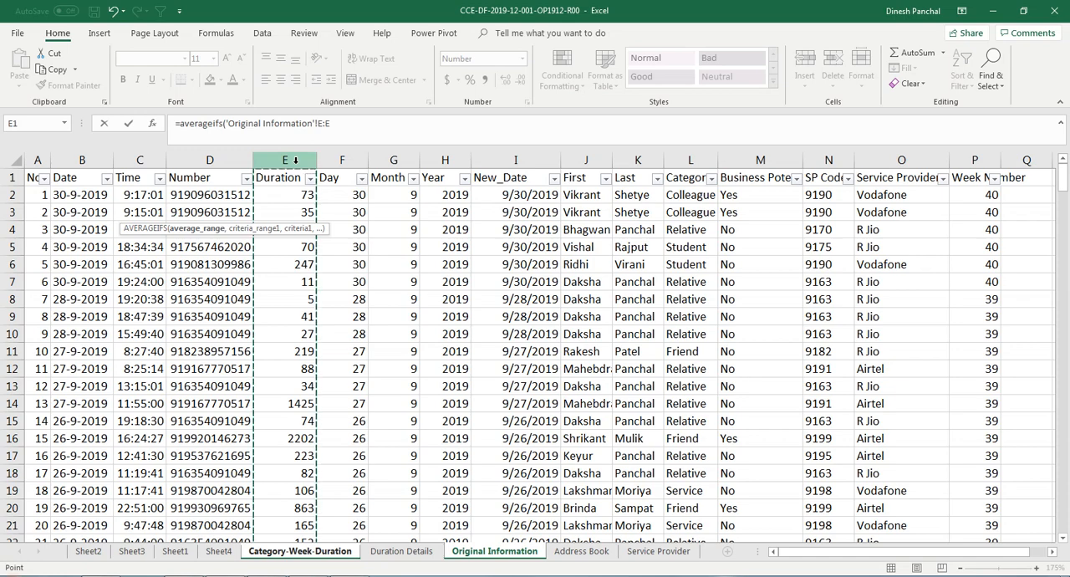
{"action": "type", "text": ","}
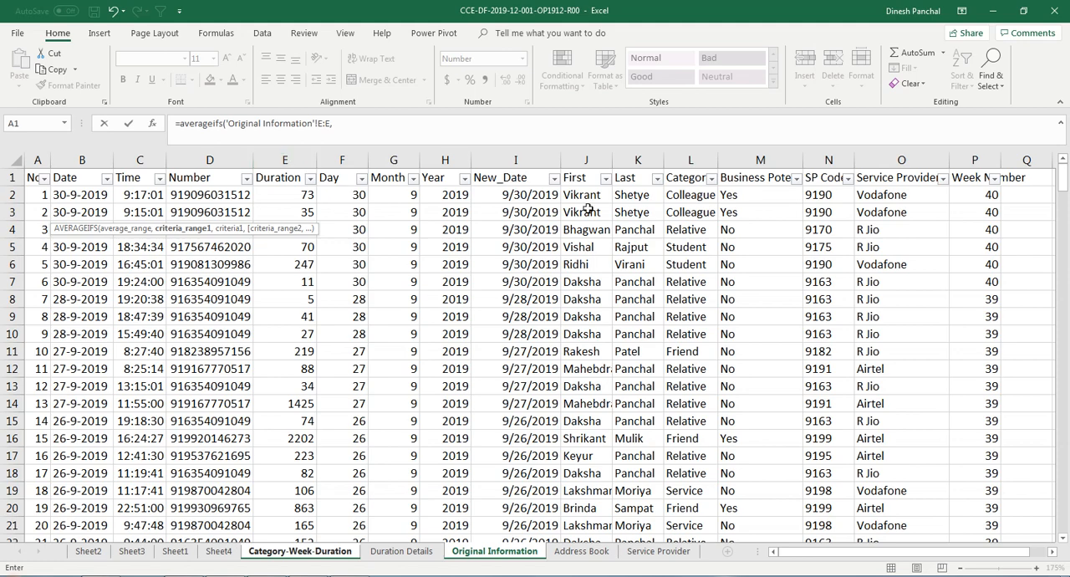
Step: Add the Category column L:L of Original Information as the first criteria range and cell A2 of Category-Week-Duration as its criterion
{"action": "left_click", "coordinate": [687, 160]}
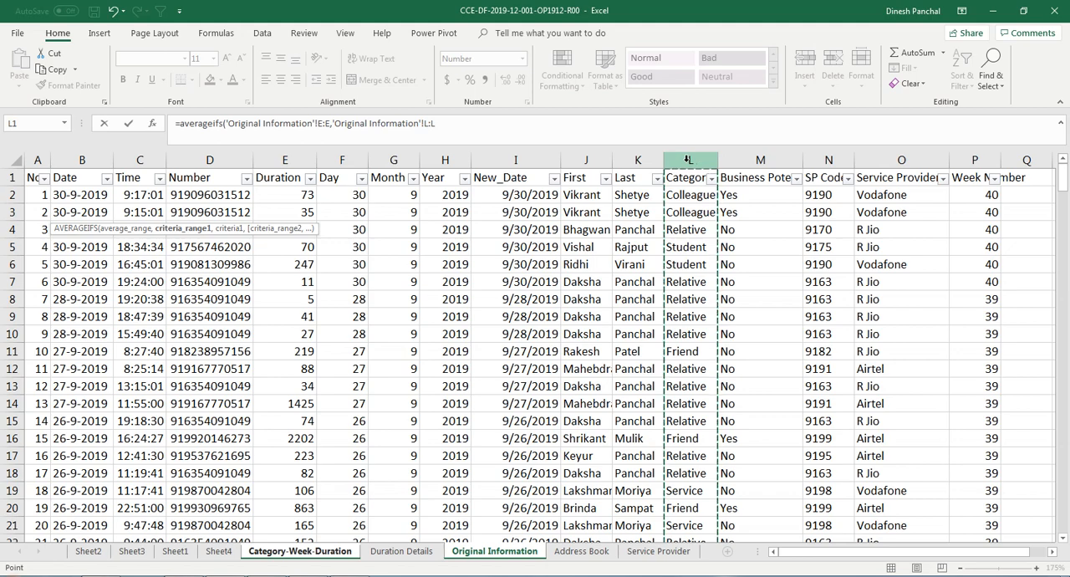
{"action": "type", "text": ","}
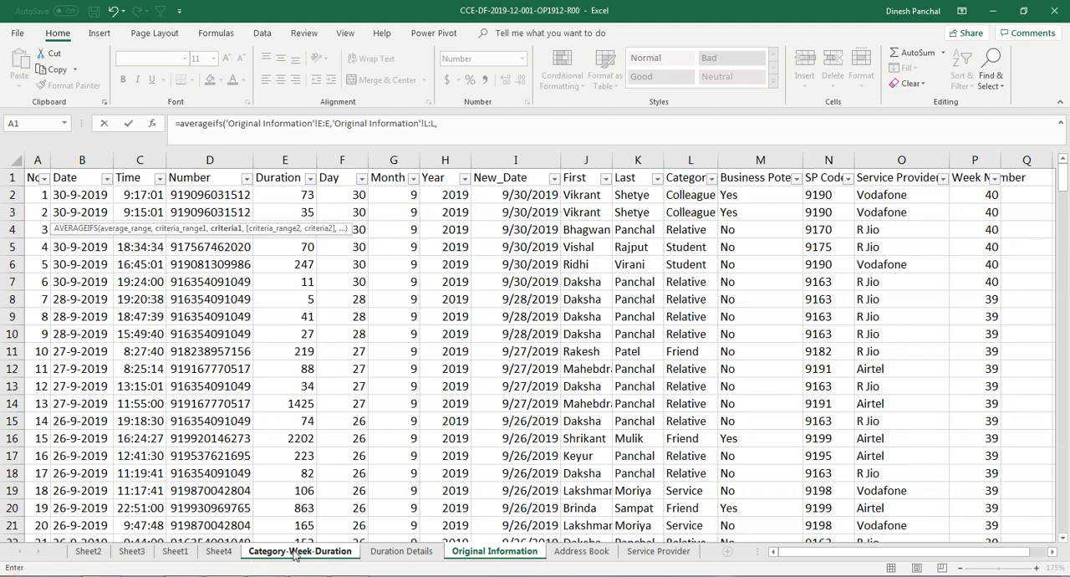
{"action": "key", "text": "ctrl"}
{"action": "left_click", "coordinate": [294, 551]}
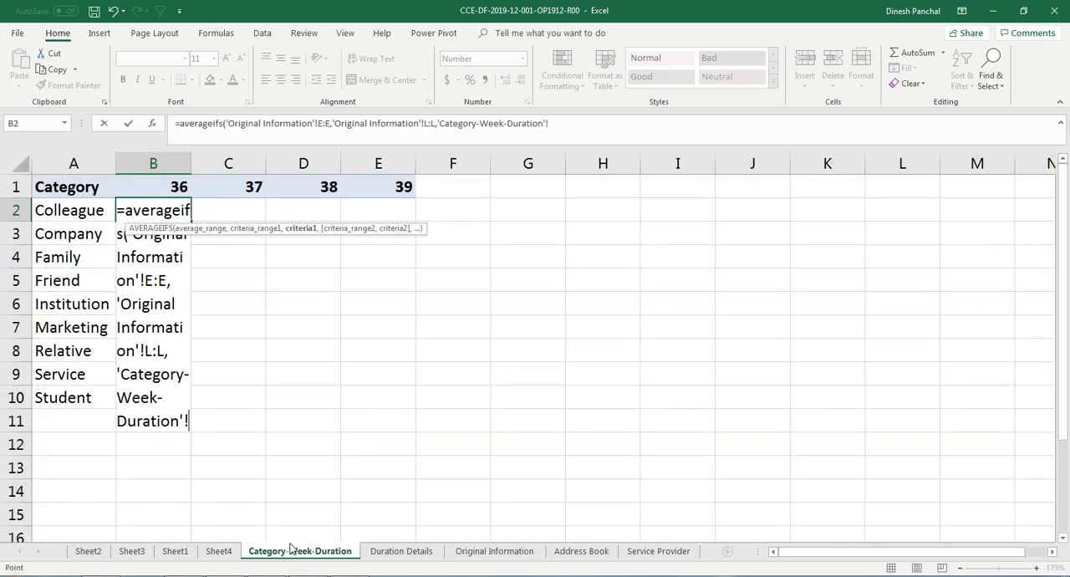
{"action": "left_click", "coordinate": [67, 211]}
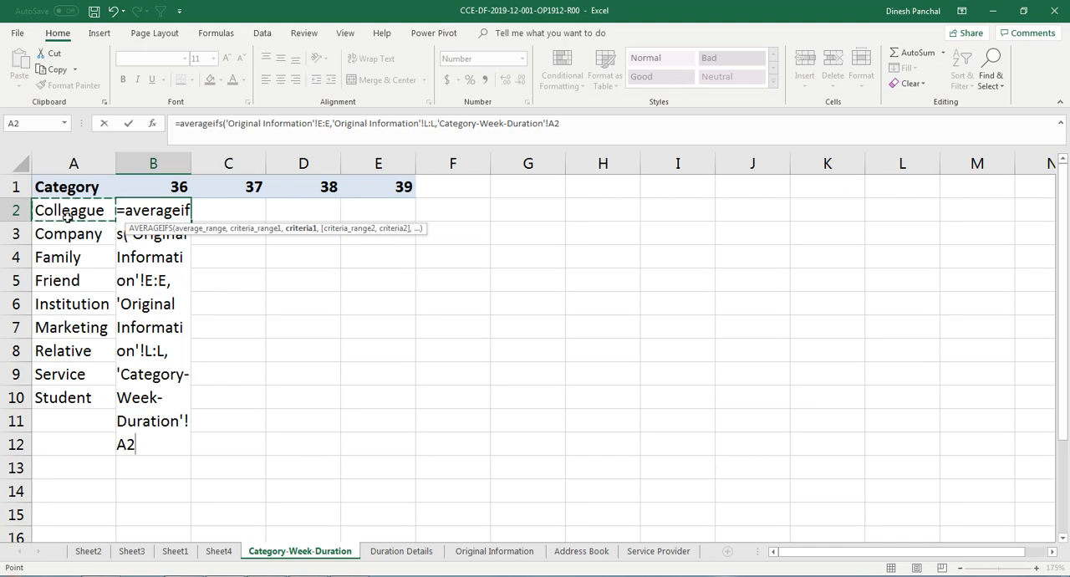
{"action": "type", "text": ","}
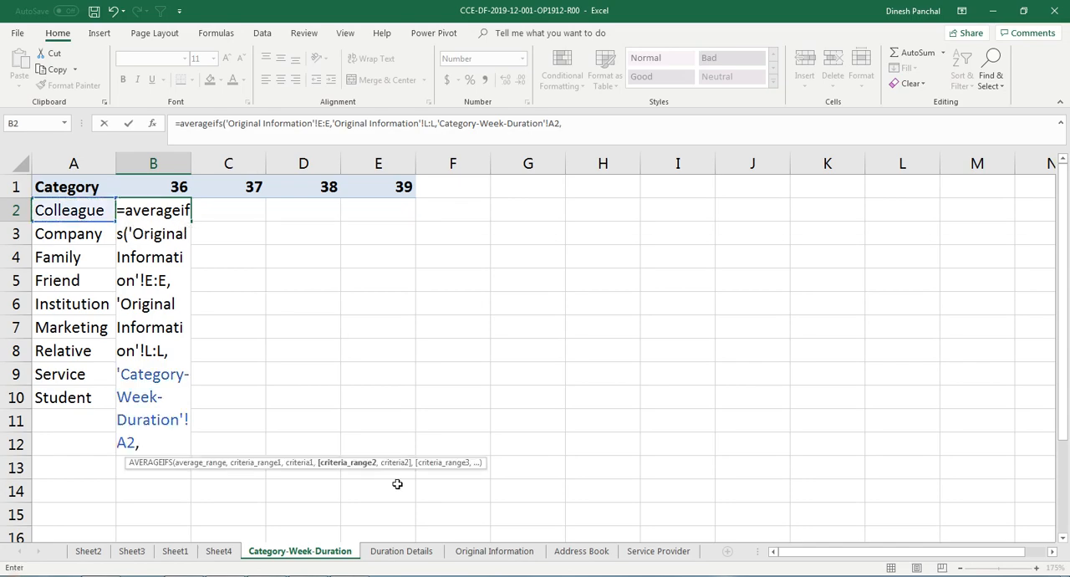
Step: Add the Week Number column P:P of Original Information as the second criteria range and cell B1 of Category-Week-Duration as its criterion
{"action": "left_click", "coordinate": [505, 555]}
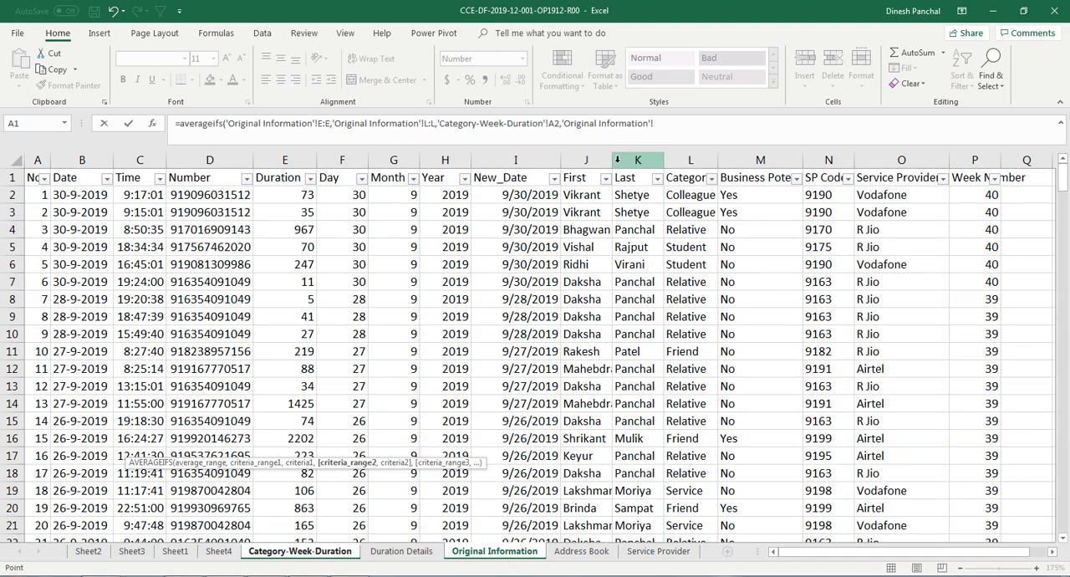
{"action": "left_click", "coordinate": [978, 159]}
{"action": "type", "text": ","}
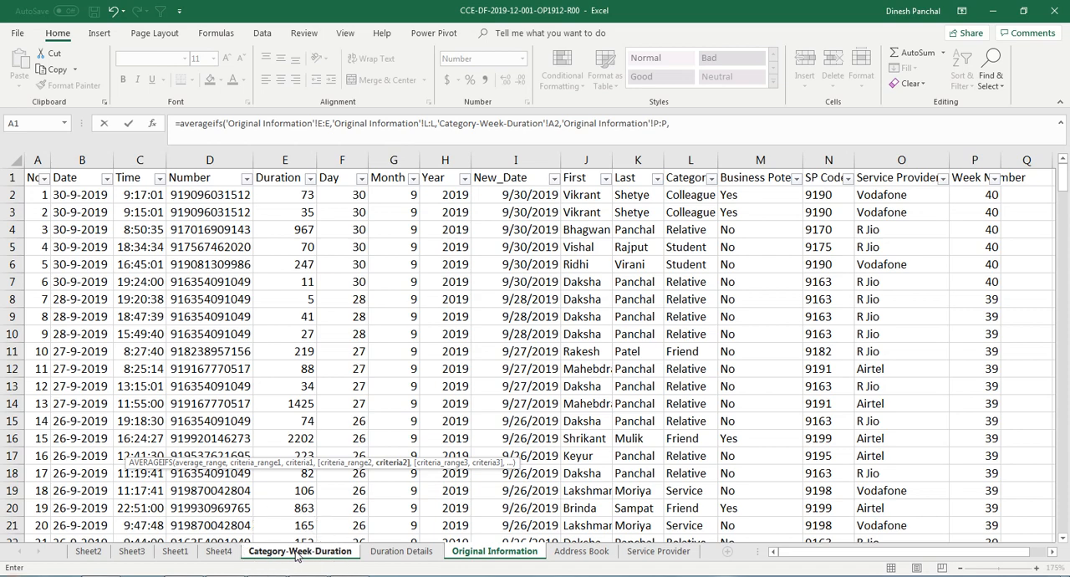
{"action": "left_click", "coordinate": [297, 551]}
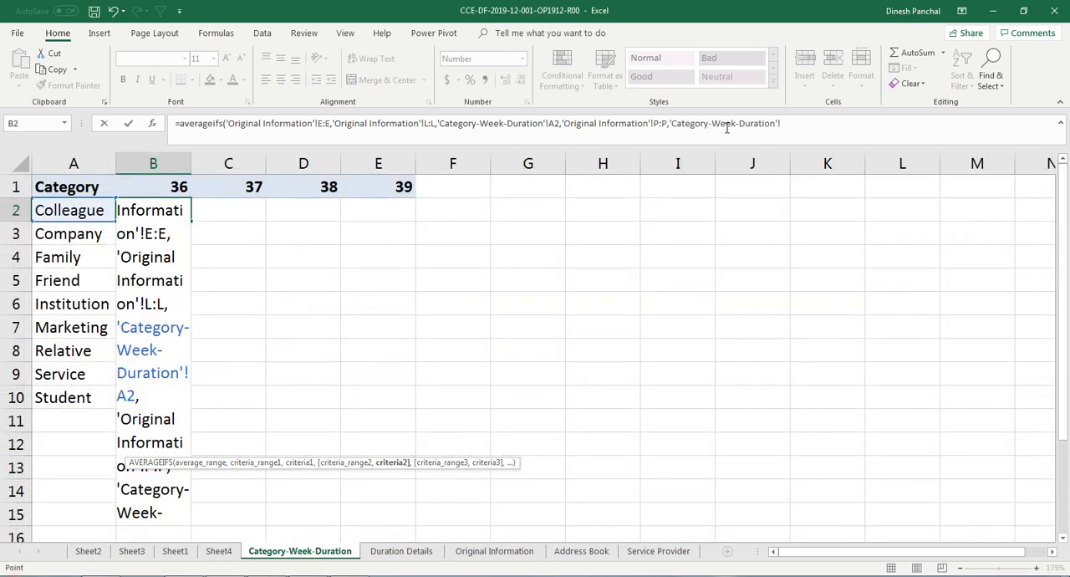
{"action": "left_click", "coordinate": [470, 555]}
{"action": "left_click", "coordinate": [975, 159]}
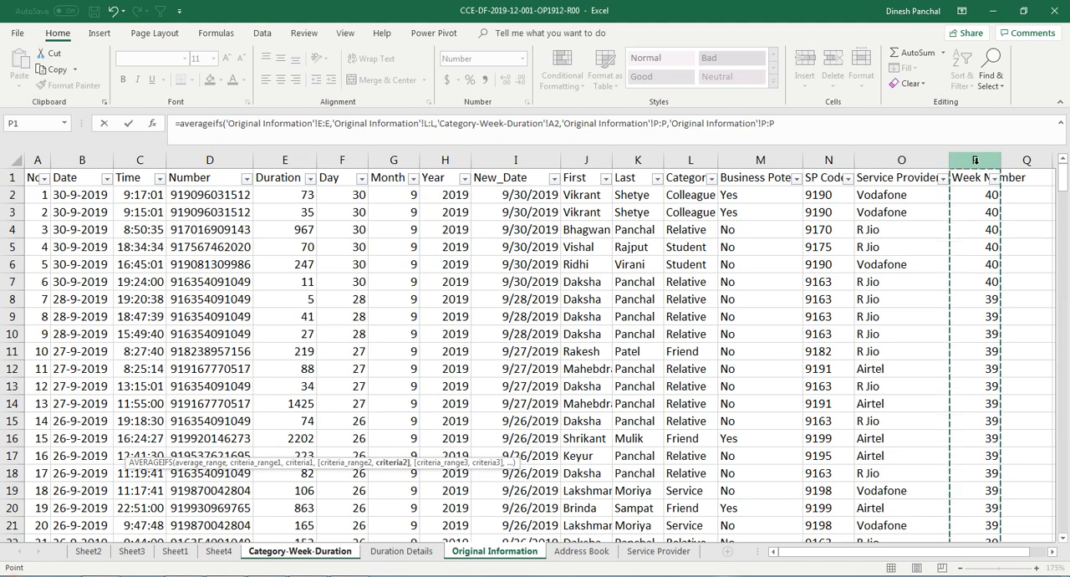
{"action": "type", "text": ","}
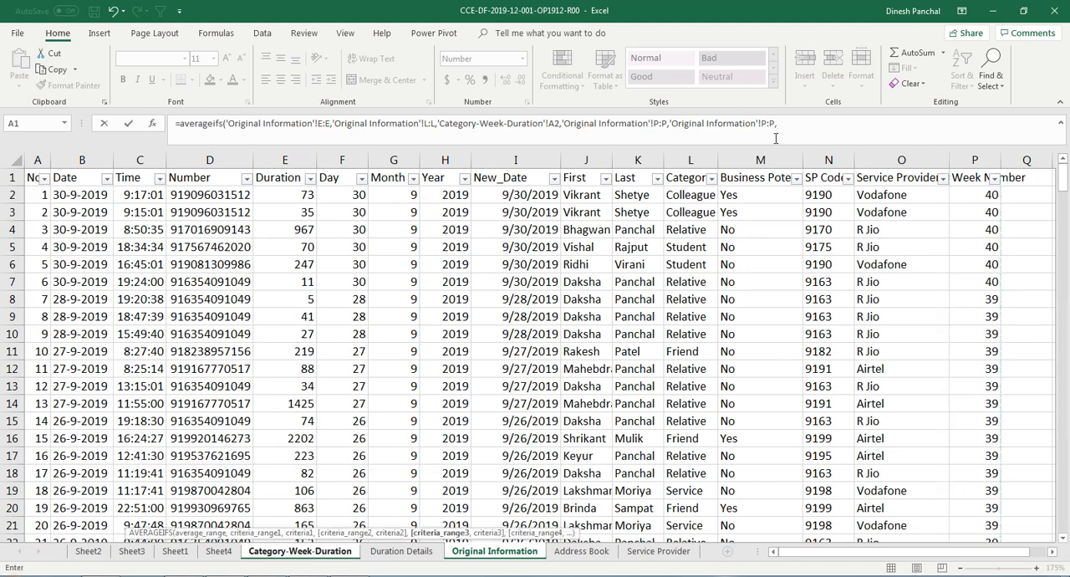
{"action": "left_click", "coordinate": [286, 558]}
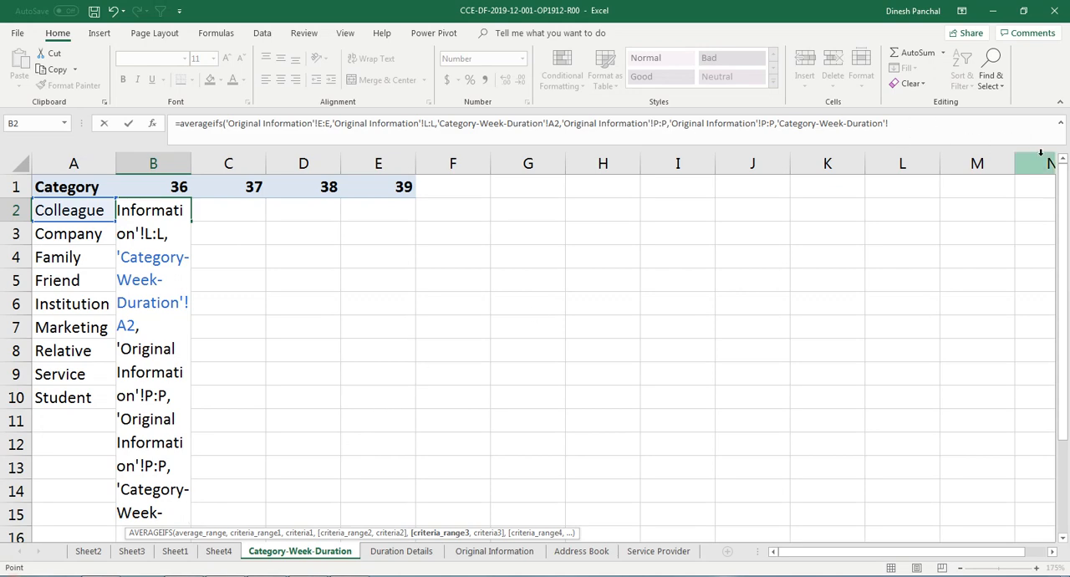
{"action": "left_click", "coordinate": [170, 189]}
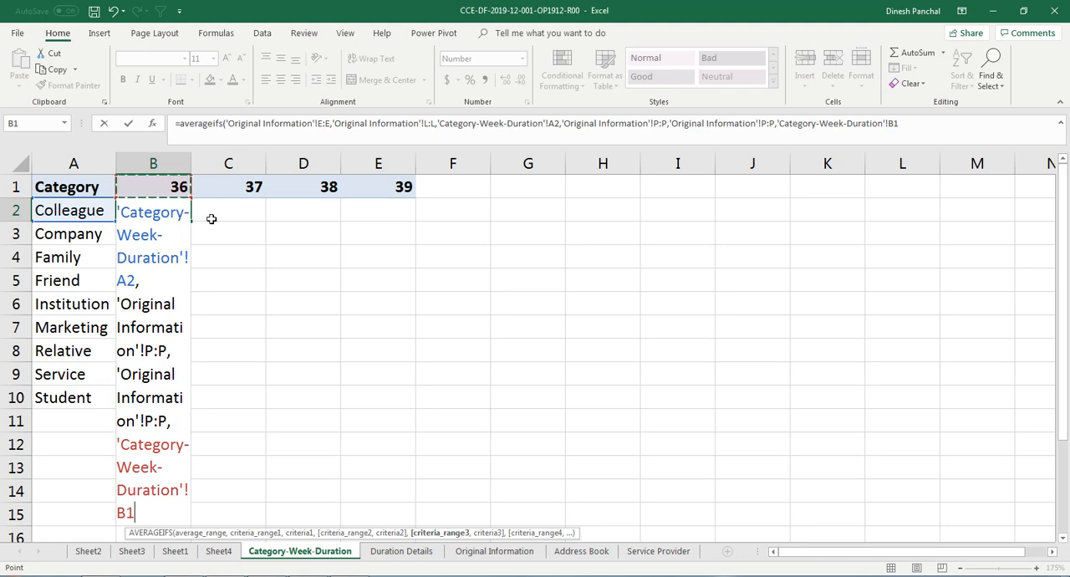
Step: Remove the duplicated 'Original Information'!P:P argument from the B2 formula, close the parenthesis and enter the formula
{"action": "left_click", "coordinate": [671, 123]}
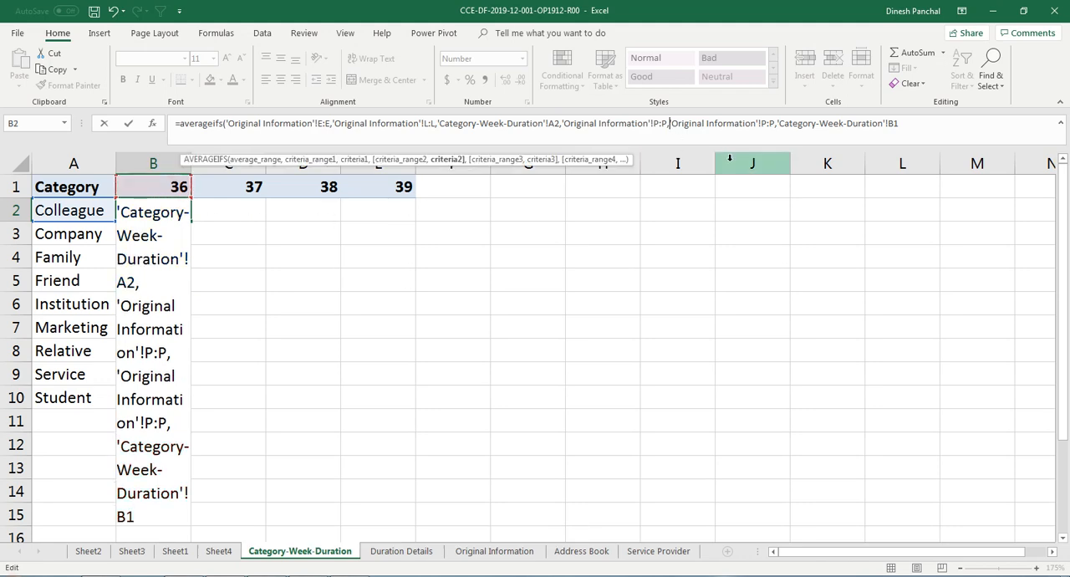
{"action": "key", "text": "Delete"}
{"action": "key", "text": "Delete"}
{"action": "key", "text": "Delete"}
{"action": "key", "text": "Delete"}
{"action": "key", "text": "Delete"}
{"action": "key", "text": "Delete"}
{"action": "key", "text": "Delete"}
{"action": "key", "text": "Delete"}
{"action": "key", "text": "Delete"}
{"action": "key", "text": "Delete"}
{"action": "key", "text": "Delete"}
{"action": "key", "text": "Delete"}
{"action": "key", "text": "Delete"}
{"action": "key", "text": "Delete"}
{"action": "key", "text": "Delete"}
{"action": "key", "text": "Delete"}
{"action": "key", "text": "Delete"}
{"action": "key", "text": "Delete"}
{"action": "key", "text": "Delete"}
{"action": "key", "text": "Delete"}
{"action": "key", "text": "Delete"}
{"action": "key", "text": "Delete"}
{"action": "key", "text": "Delete"}
{"action": "key", "text": "Delete"}
{"action": "key", "text": "Delete"}
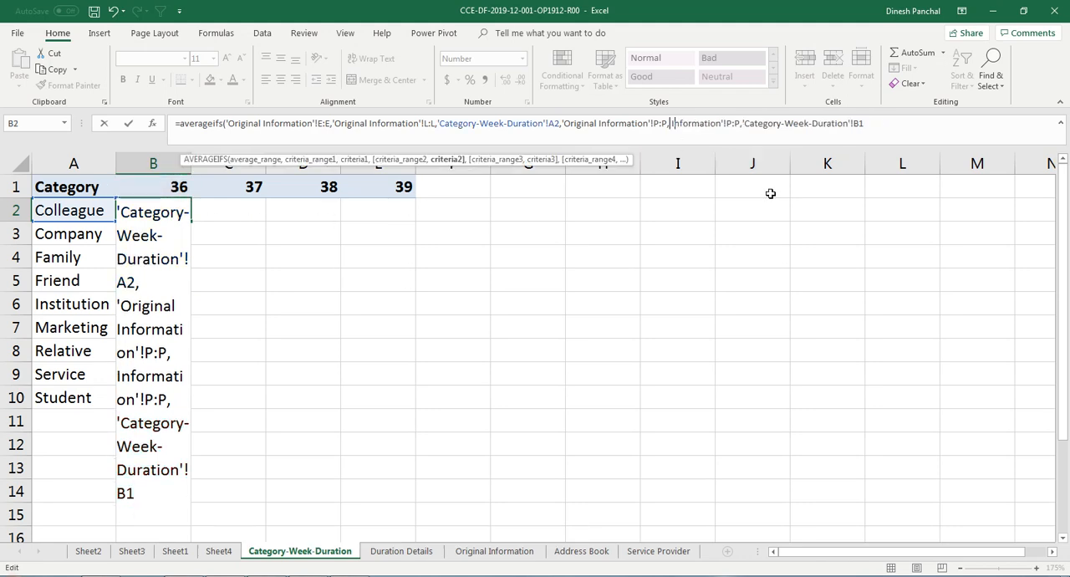
{"action": "key", "text": "Delete"}
{"action": "key", "text": "Delete"}
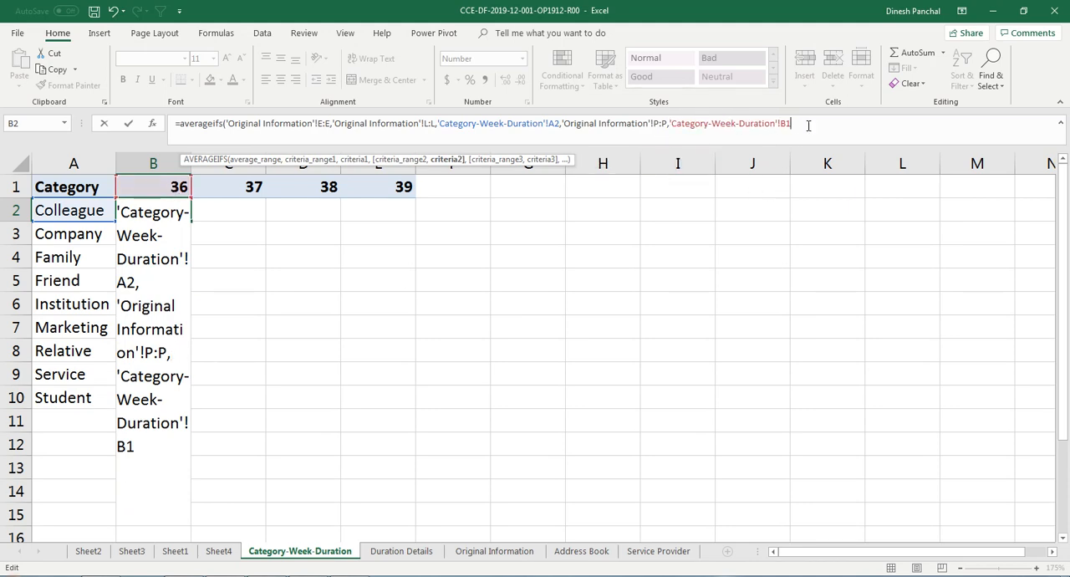
{"action": "type", "text": ")"}
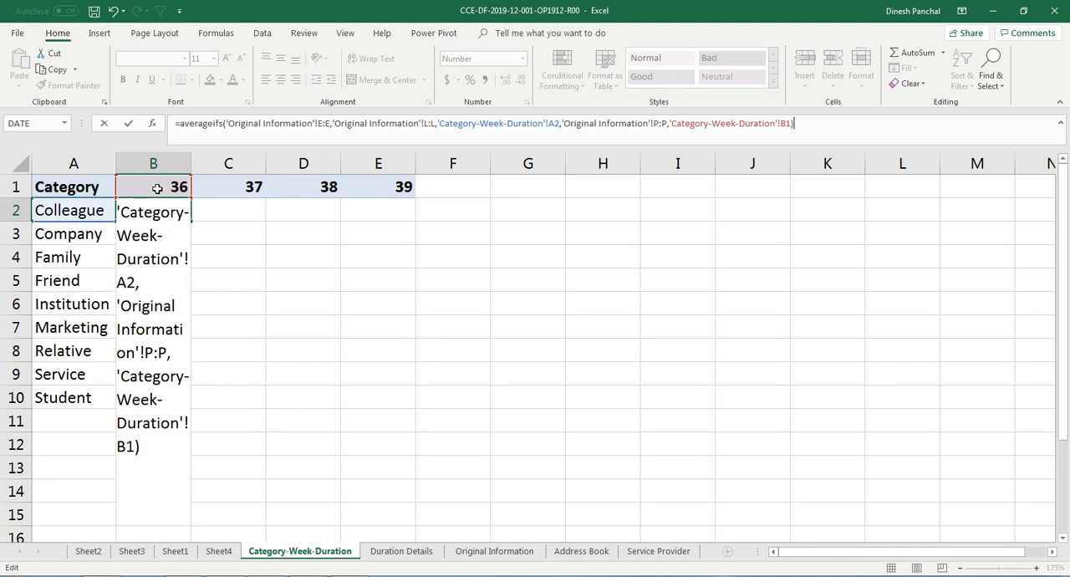
{"action": "key", "text": "Return"}
Step: Make the column references in the B2 formula absolute as $E:$E, $L:$L and $P:$P
{"action": "left_click", "coordinate": [148, 209]}
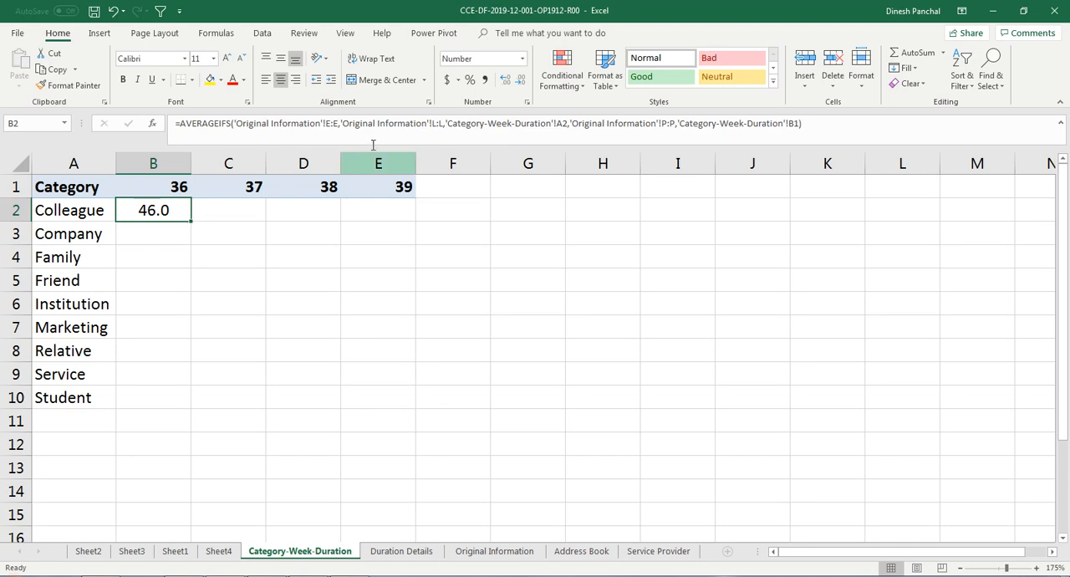
{"action": "left_click", "coordinate": [327, 124]}
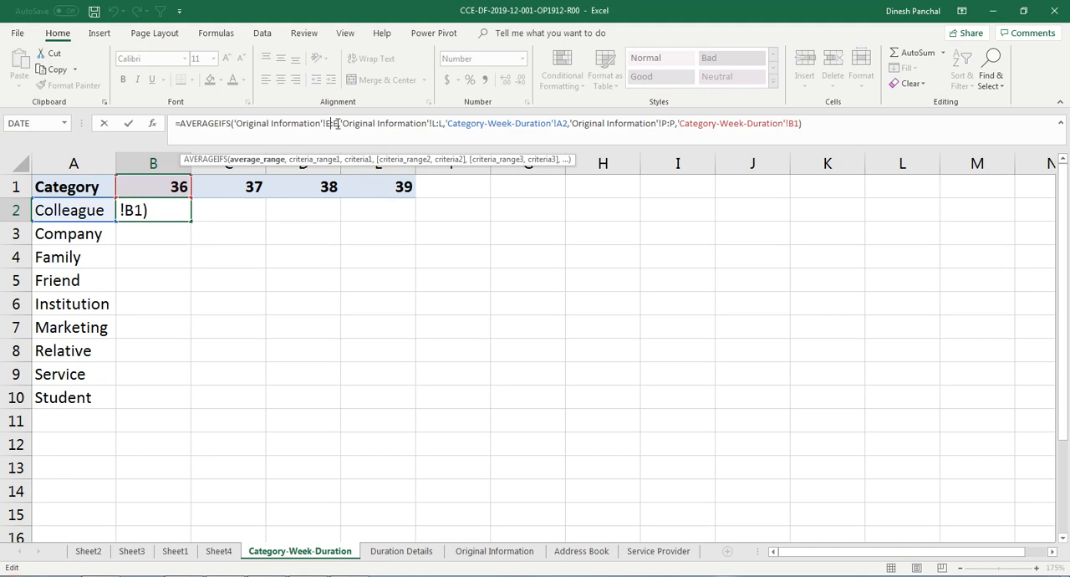
{"action": "key", "text": "F4"}
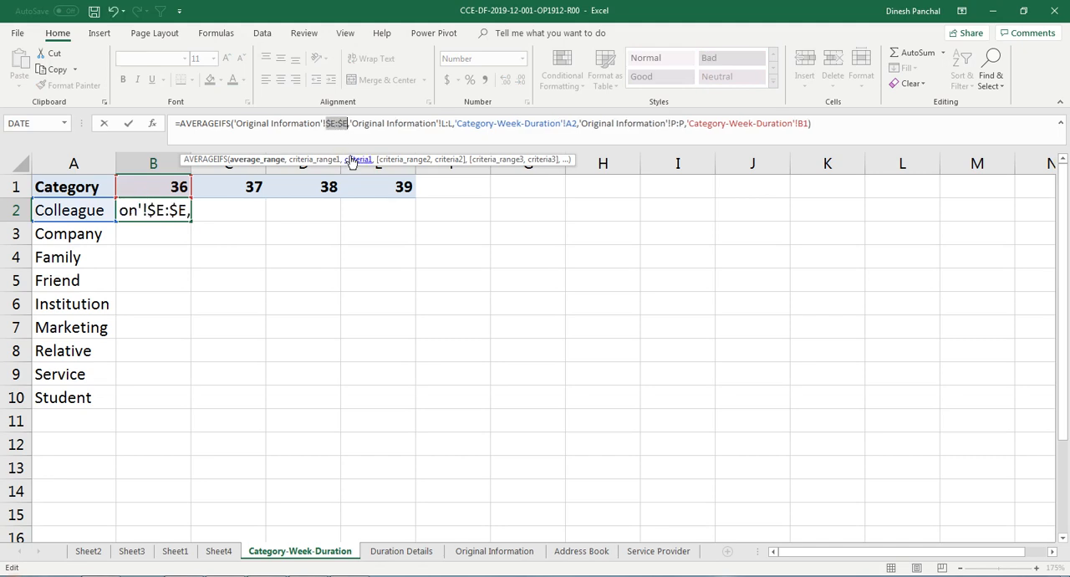
{"action": "left_click", "coordinate": [443, 123]}
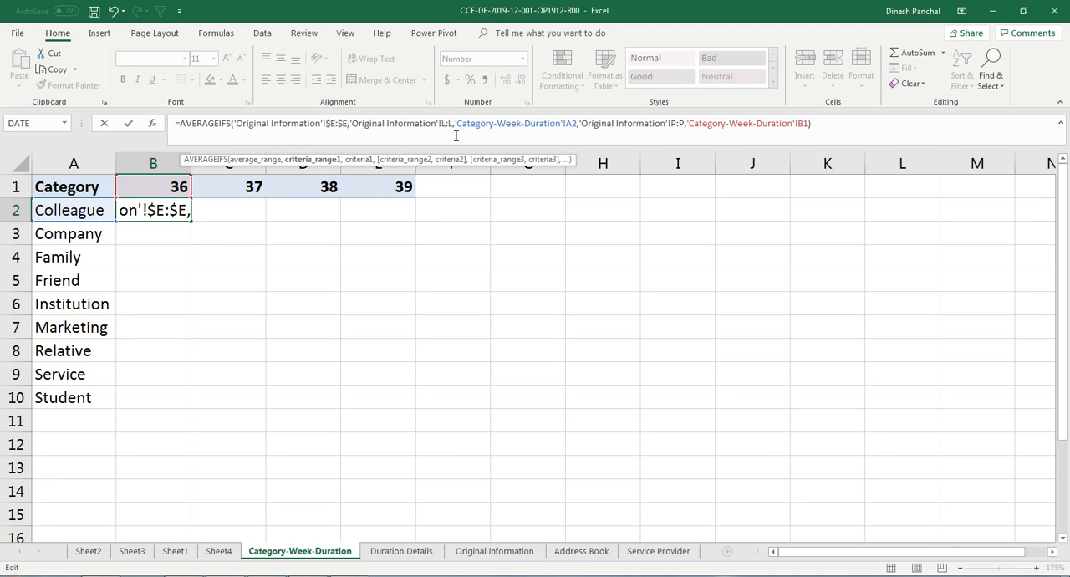
{"action": "key", "text": "F4"}
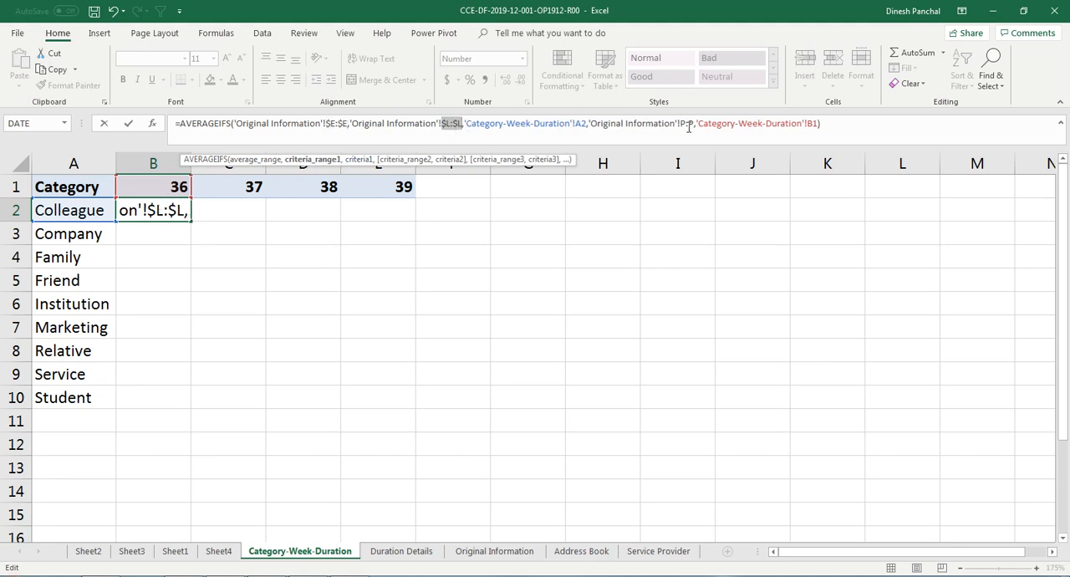
{"action": "left_click", "coordinate": [689, 132]}
{"action": "key", "text": "F4"}
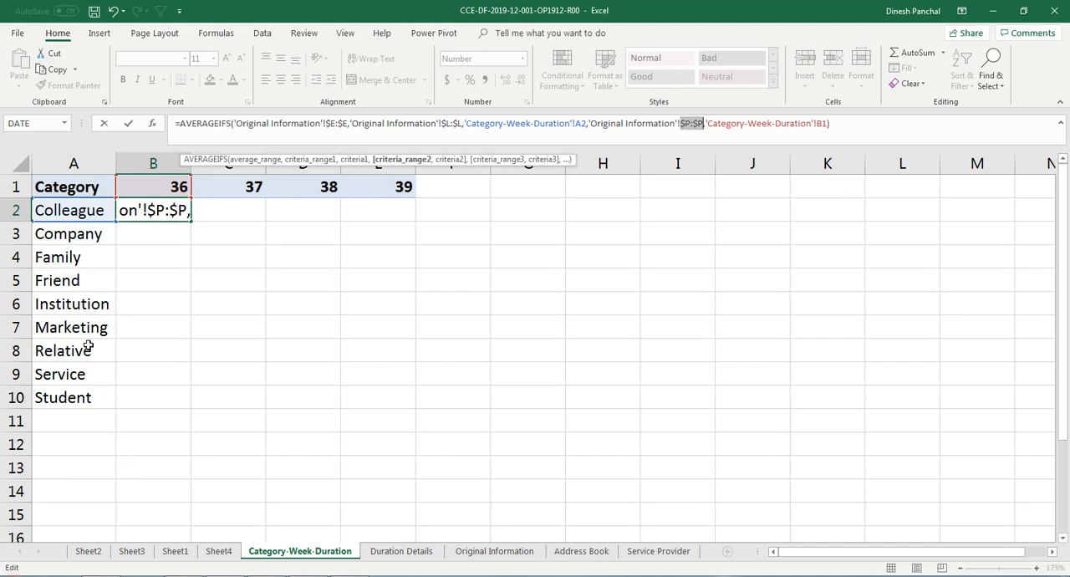
Step: Change the criteria references in the B2 formula to $A2 and B$1 and enter the formula
{"action": "left_click", "coordinate": [575, 123]}
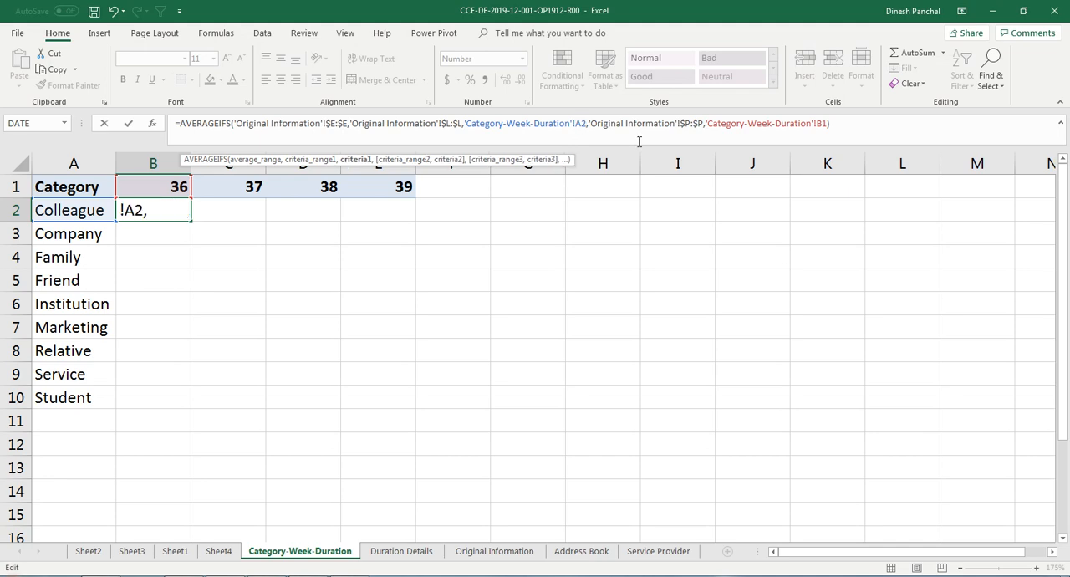
{"action": "type", "text": "$"}
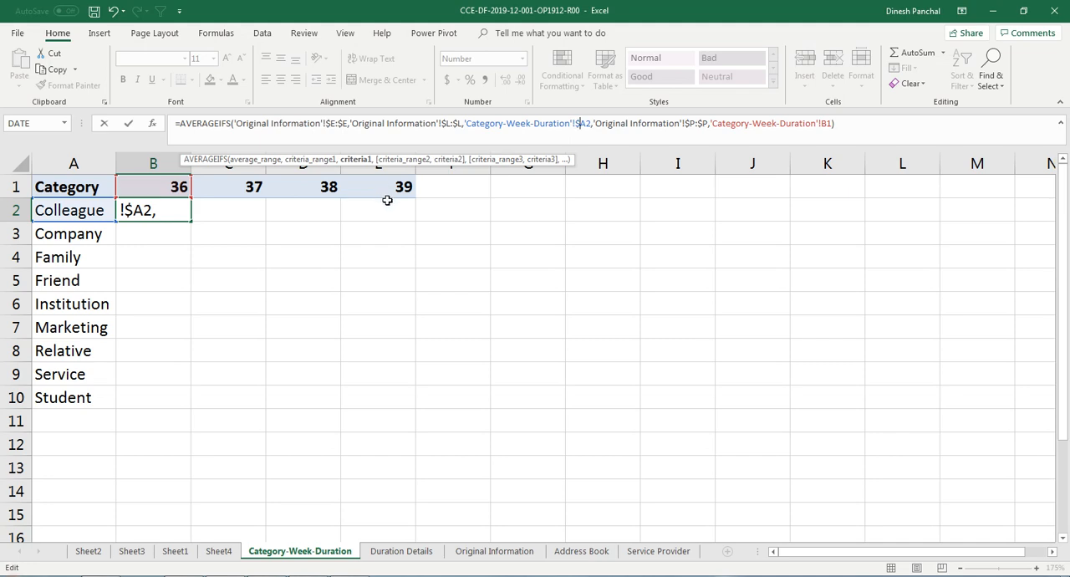
{"action": "left_click", "coordinate": [826, 123]}
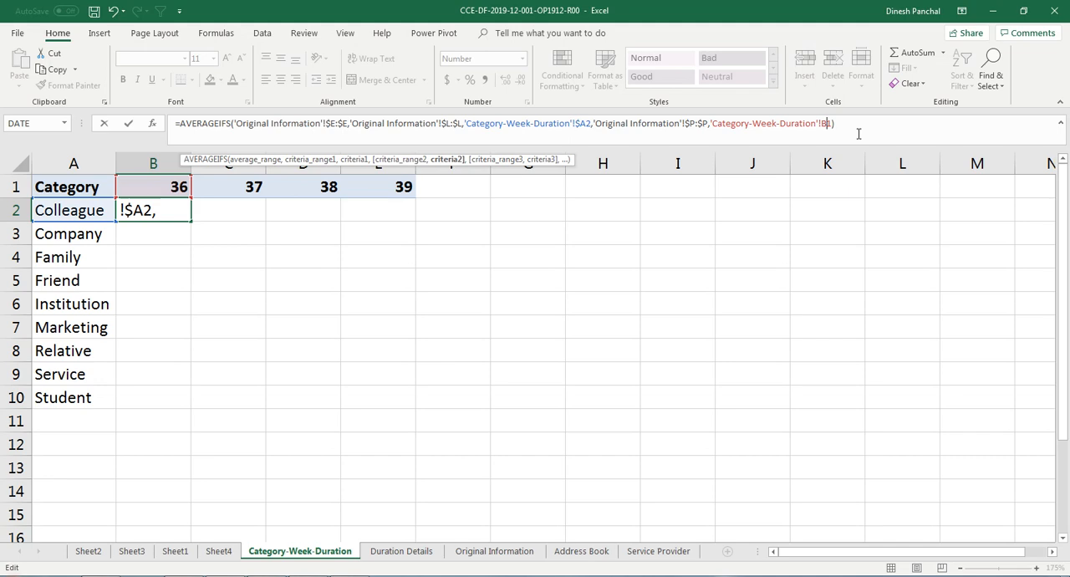
{"action": "type", "text": "$"}
{"action": "key", "text": "Return"}
Step: Fill the B2 formula across and down the table to cover B2:E10
{"action": "left_click", "coordinate": [171, 213]}
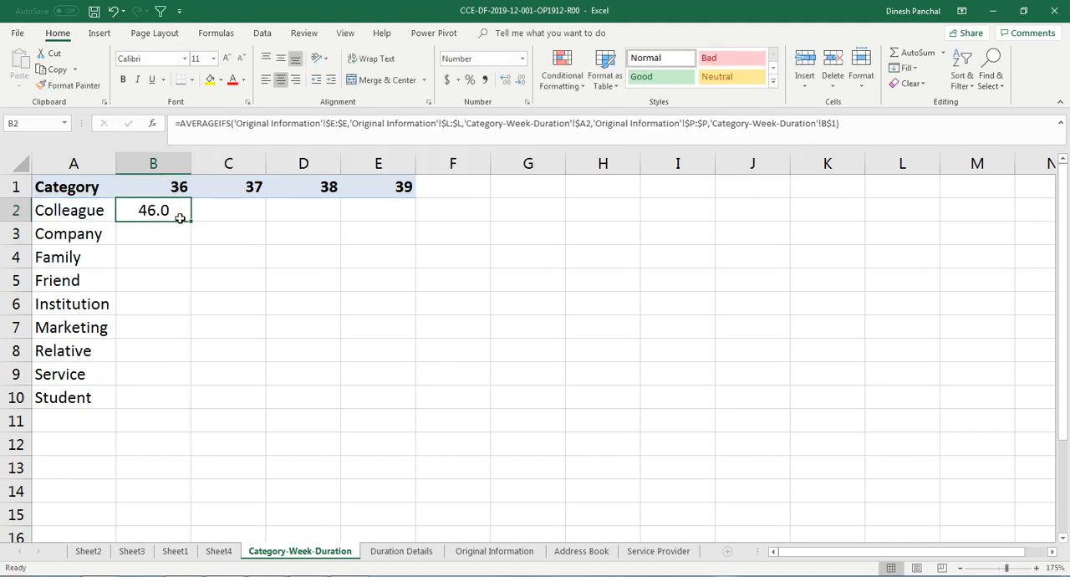
{"action": "left_click_drag", "start_coordinate": [190, 221], "coordinate": [391, 400]}
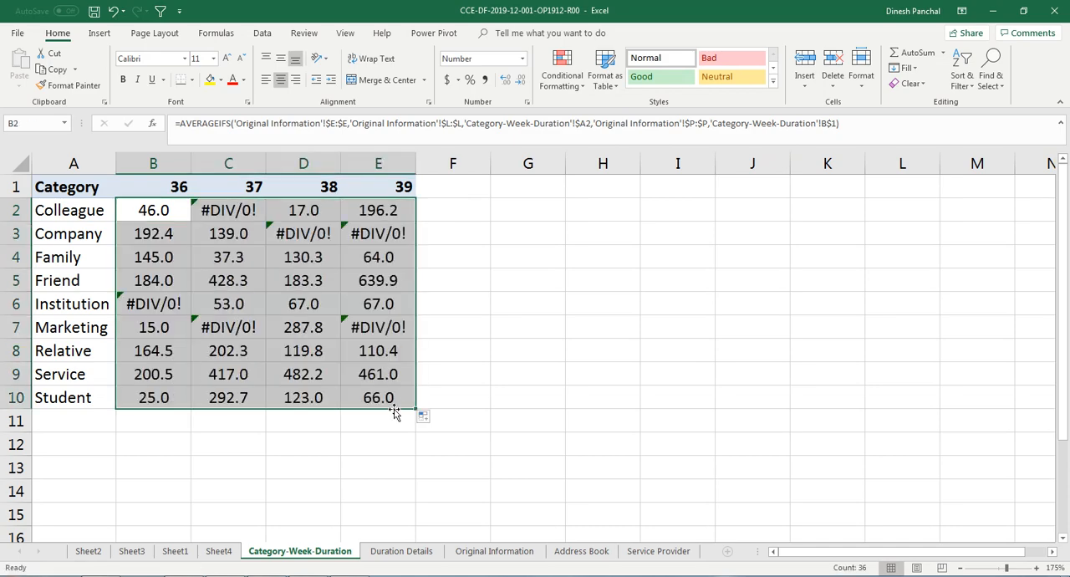
Step: Select all the #DIV/0! cells together: B6, C2, D3, E3, E7 and C7
{"action": "left_click", "coordinate": [162, 300]}
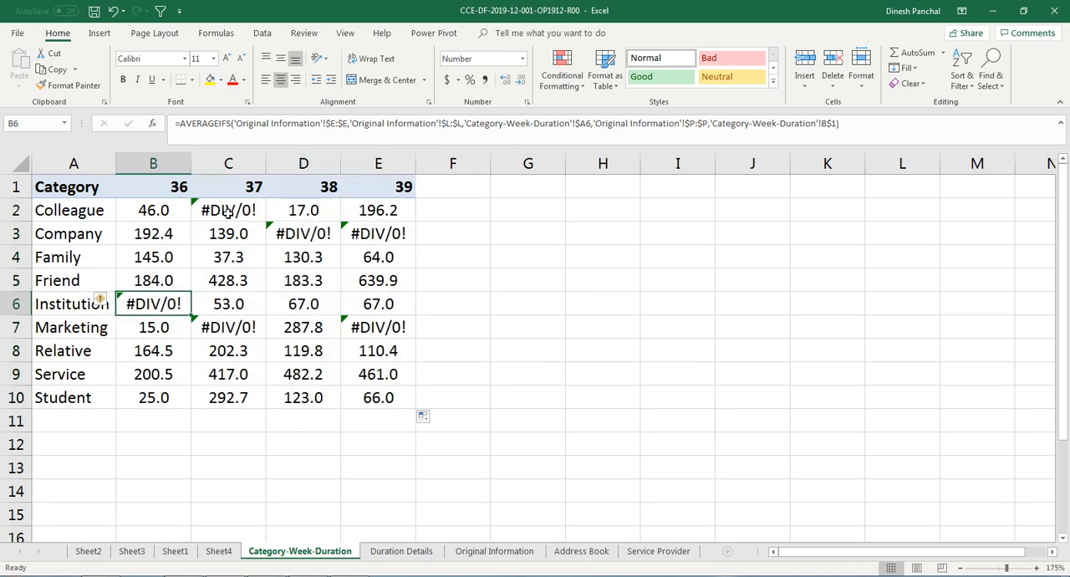
{"action": "left_click", "coordinate": [227, 214], "text": "ctrl"}
{"action": "left_click", "coordinate": [283, 238], "text": "ctrl"}
{"action": "left_click", "coordinate": [383, 233], "text": "ctrl"}
{"action": "left_click", "coordinate": [377, 326], "text": "ctrl"}
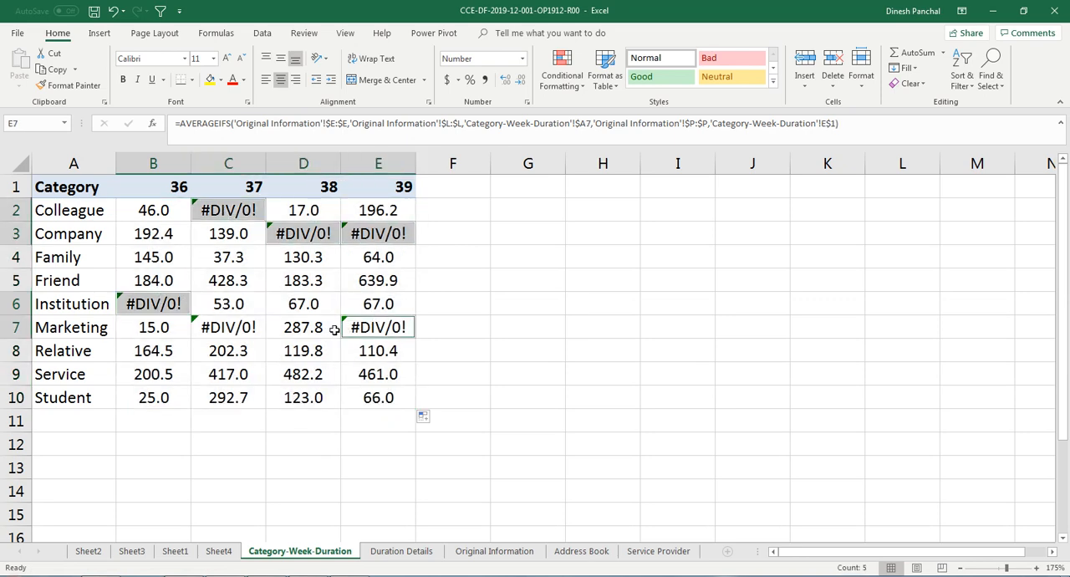
{"action": "left_click", "coordinate": [252, 330], "text": "ctrl"}
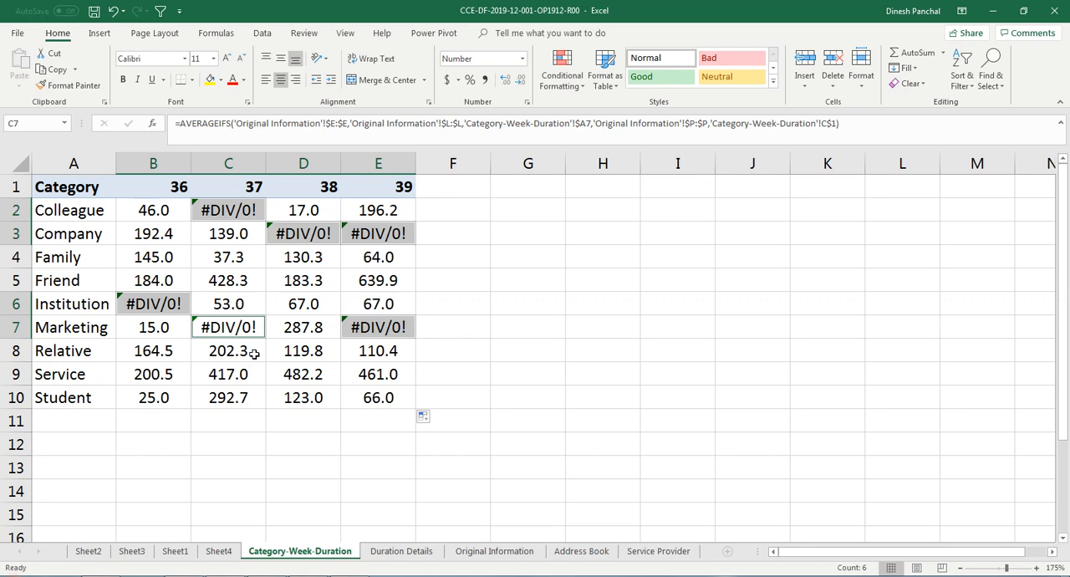
Step: Wrap the AVERAGEIFS formula in C7 in IFERROR with 0 as the value if error
{"action": "left_click", "coordinate": [178, 124]}
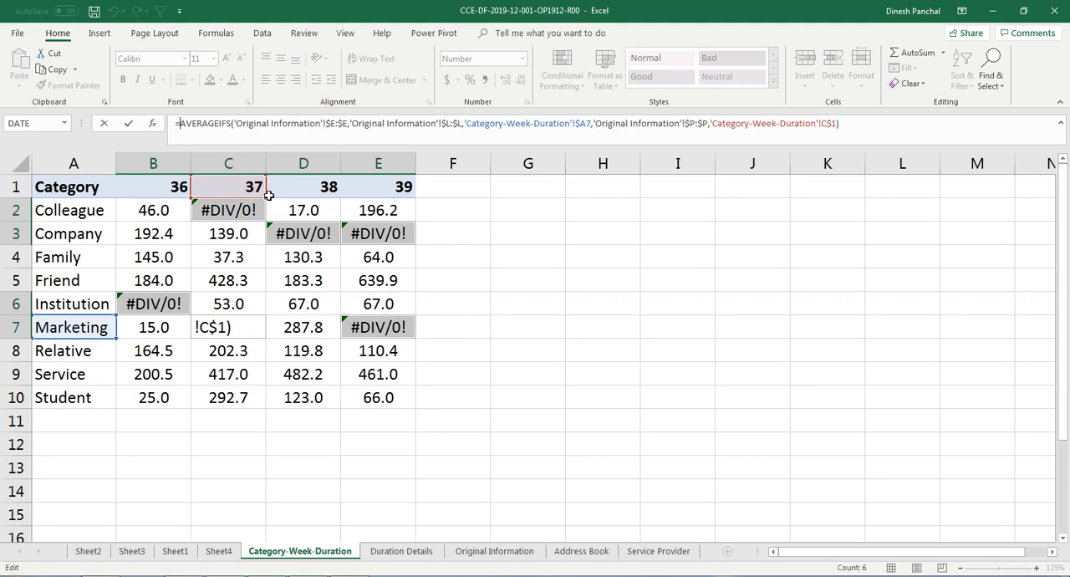
{"action": "type", "text": "iferror"}
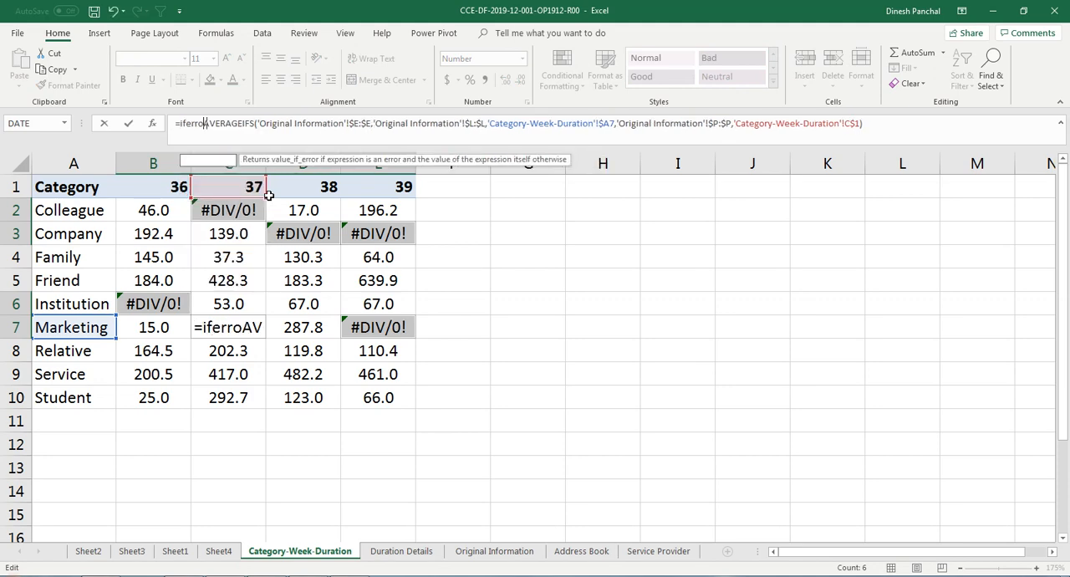
{"action": "type", "text": "("}
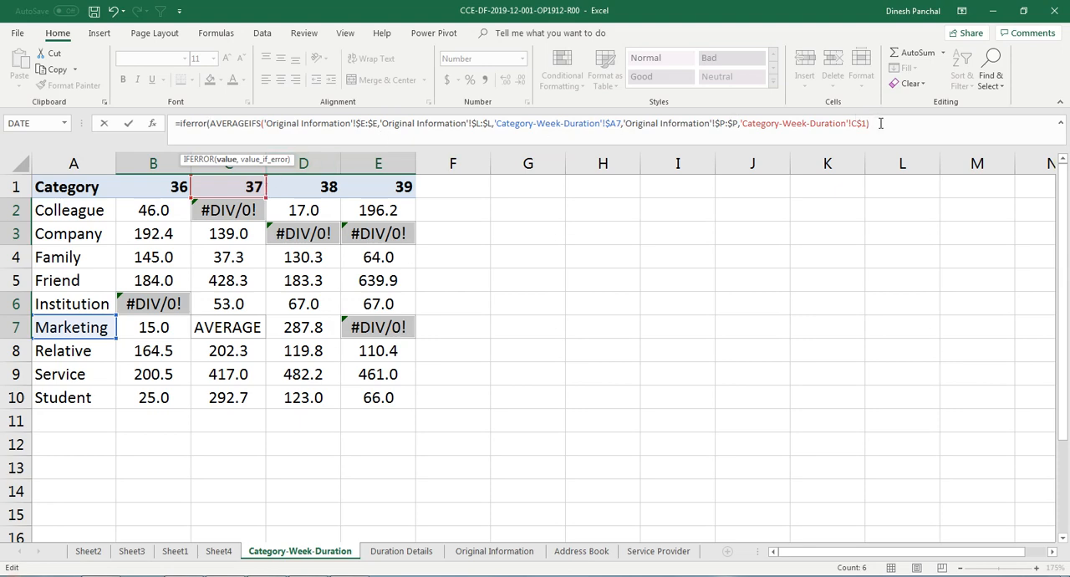
{"action": "type", "text": ","}
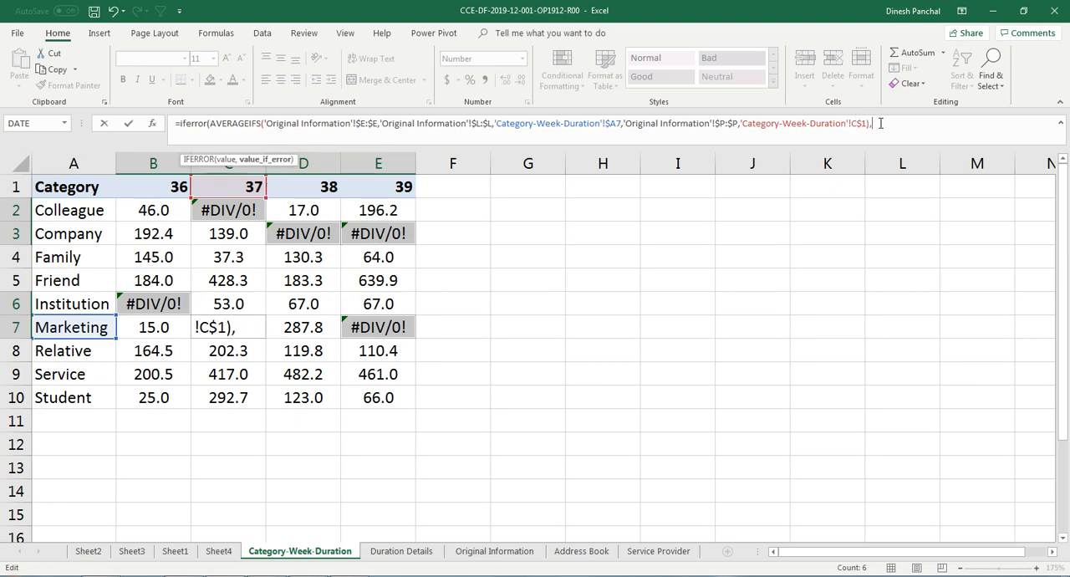
{"action": "type", "text": "0)"}
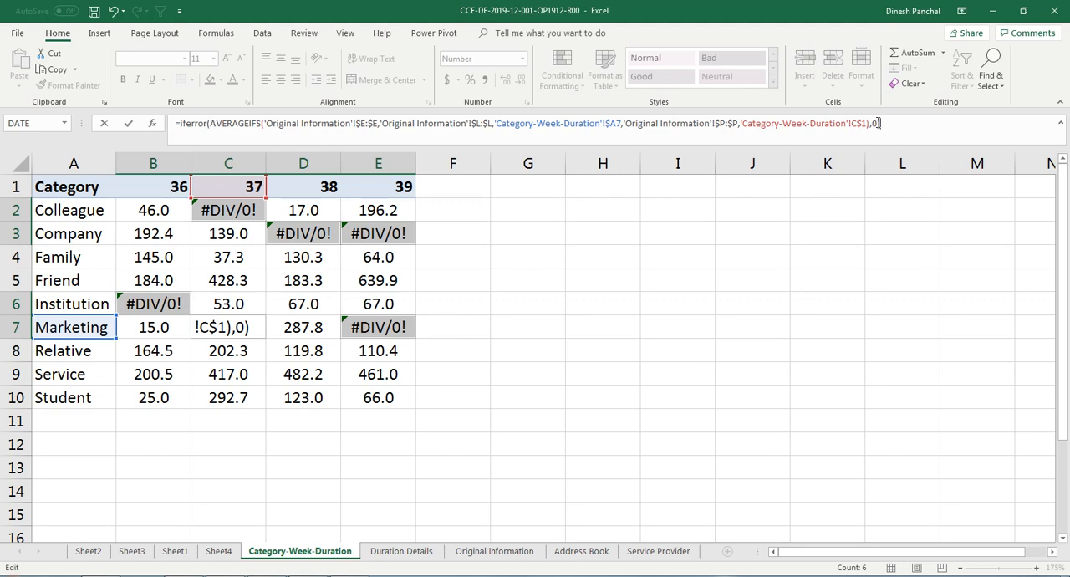
{"action": "key", "text": "ctrl+Return"}
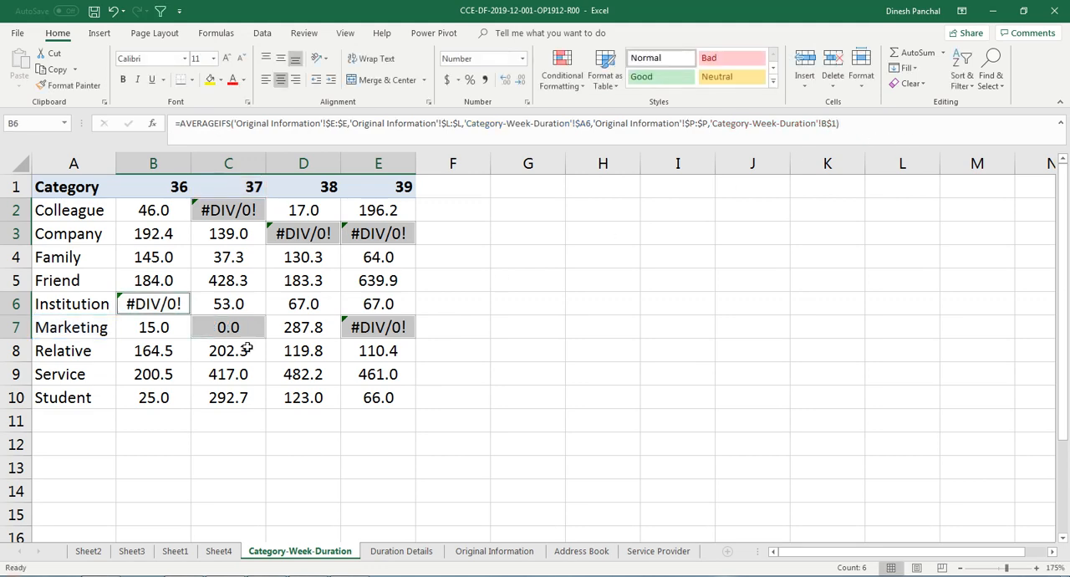
Step: Copy the IFERROR formula from C7 into B2 and fill it across and down through B2:E10
{"action": "left_click", "coordinate": [226, 344]}
{"action": "left_click", "coordinate": [231, 332]}
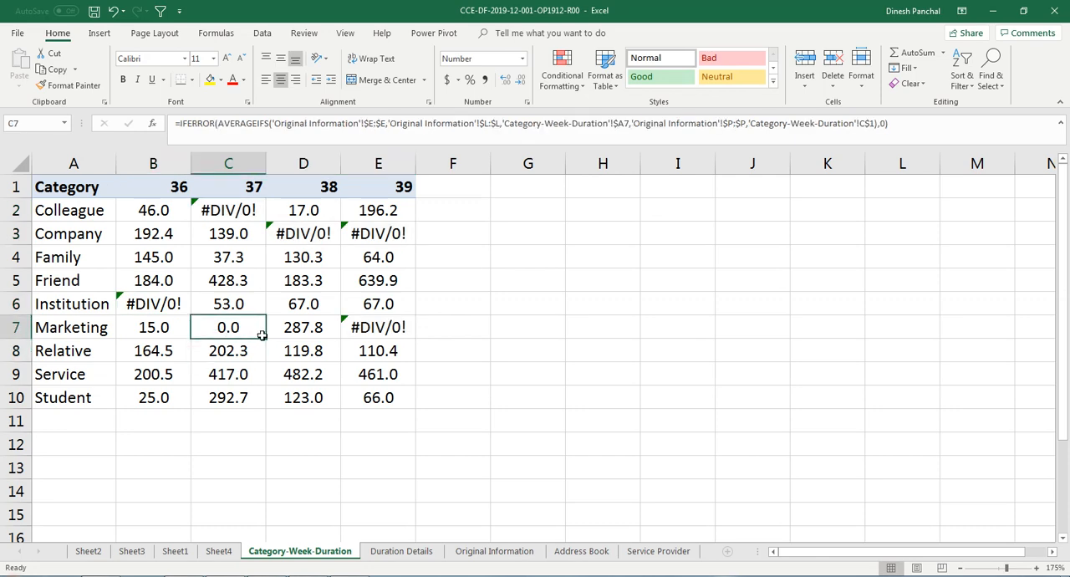
{"action": "key", "text": "ctrl+c"}
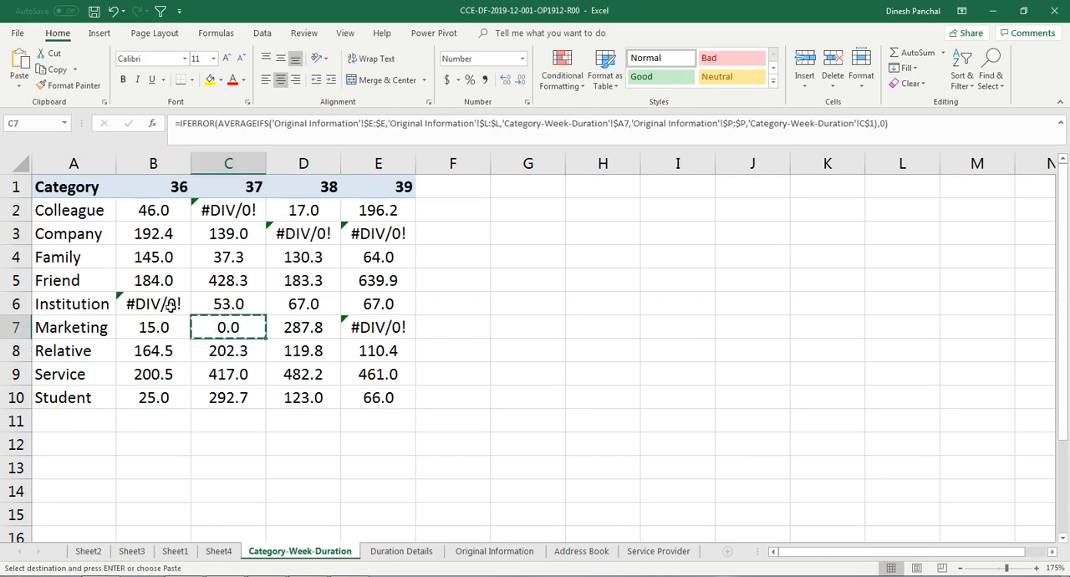
{"action": "left_click", "coordinate": [147, 211]}
{"action": "key", "text": "ctrl+v"}
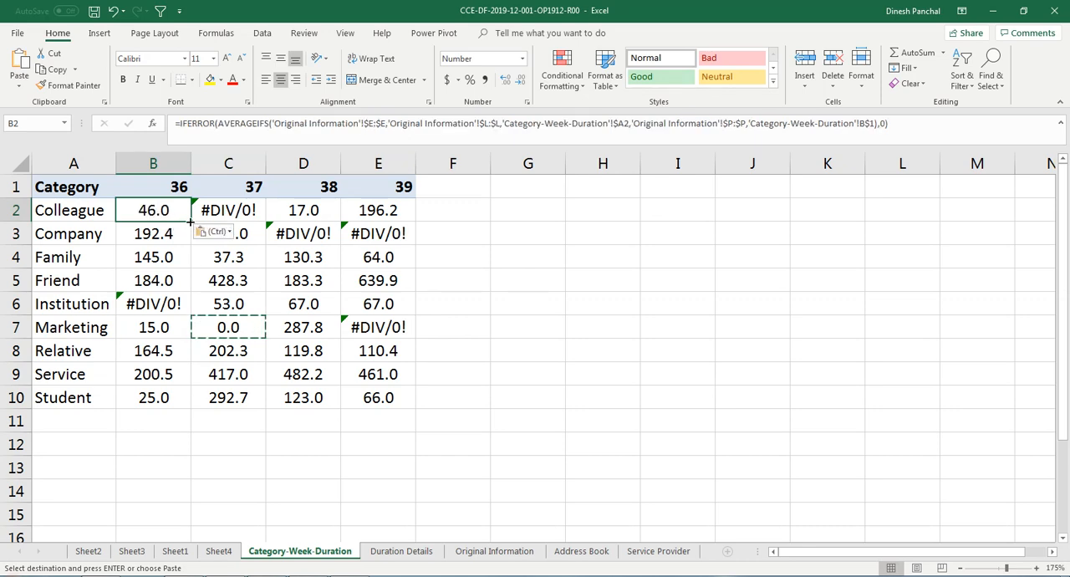
{"action": "mouse_move", "coordinate": [191, 222]}
{"action": "left_mouse_down"}
{"action": "mouse_move", "coordinate": [192, 411]}
{"action": "mouse_move", "coordinate": [407, 412]}
{"action": "left_mouse_up"}
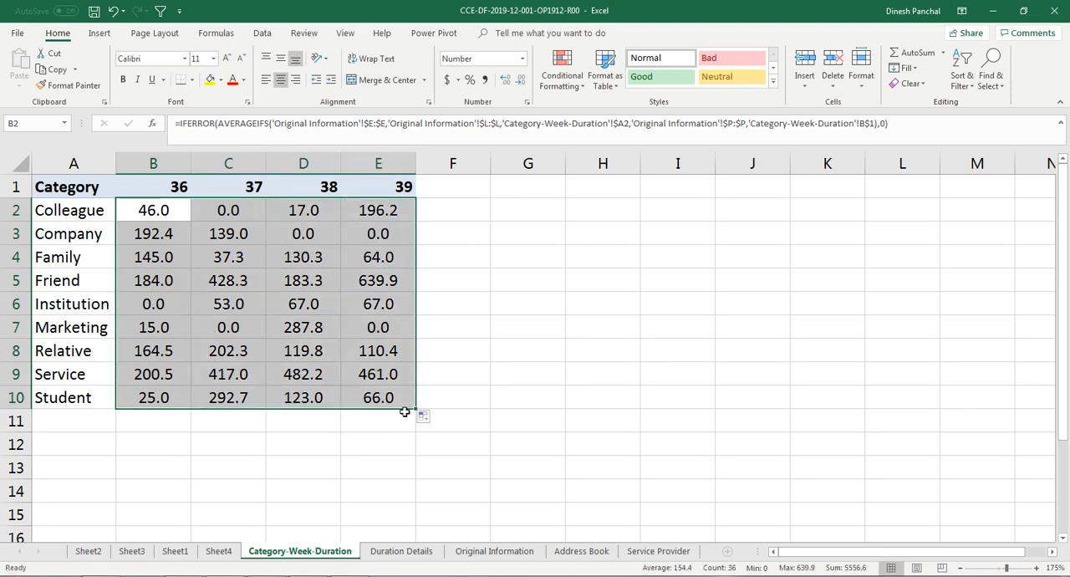
{"action": "left_click", "coordinate": [359, 355]}
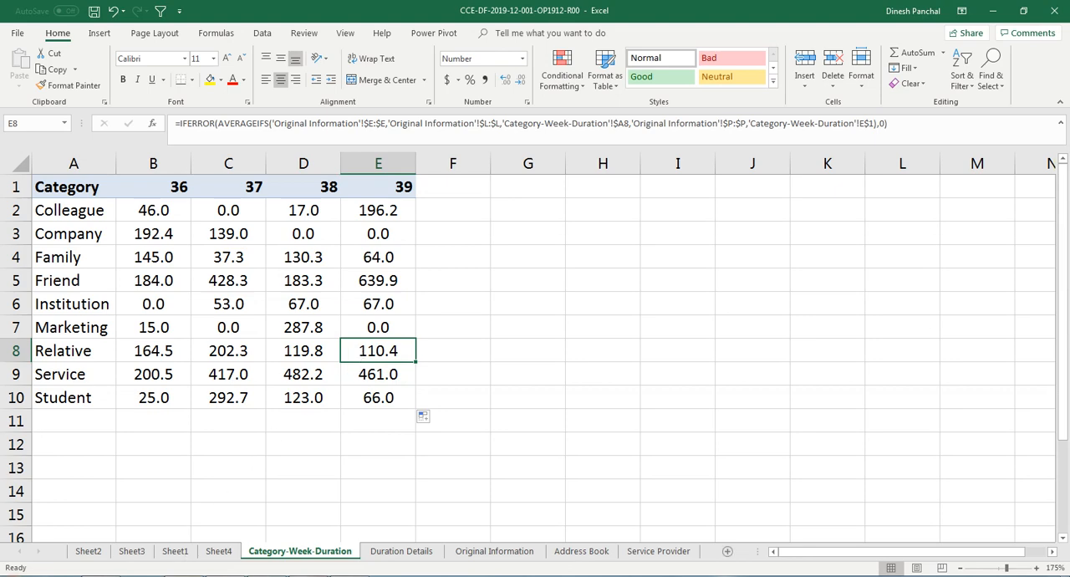
{"action": "key", "text": "alt+Tab"}
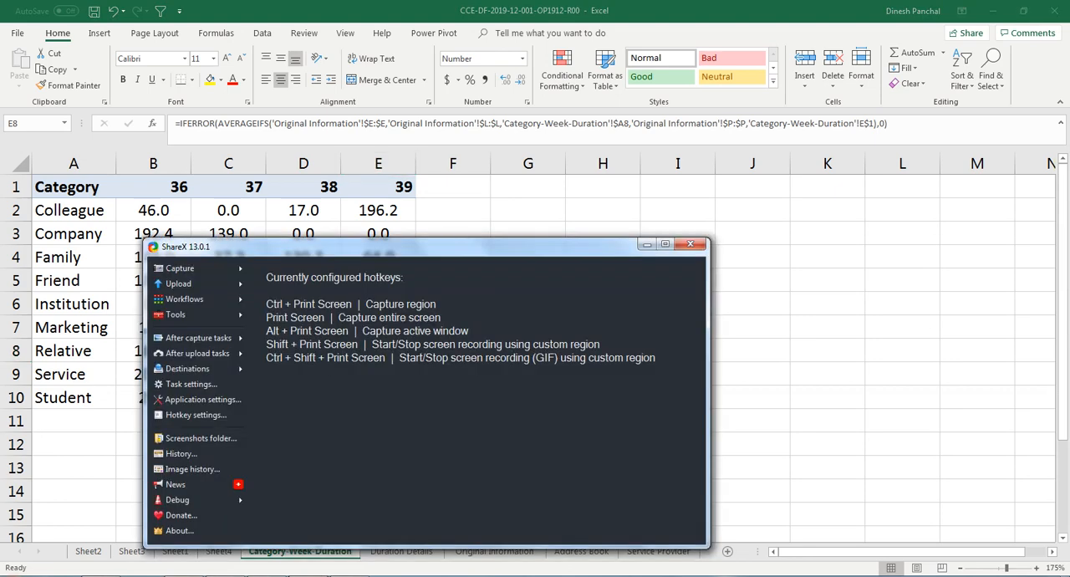
{"action": "key", "text": "alt+Tab"}
{"action": "key", "text": "alt+Tab"}
{"action": "key", "text": "alt+Tab"}
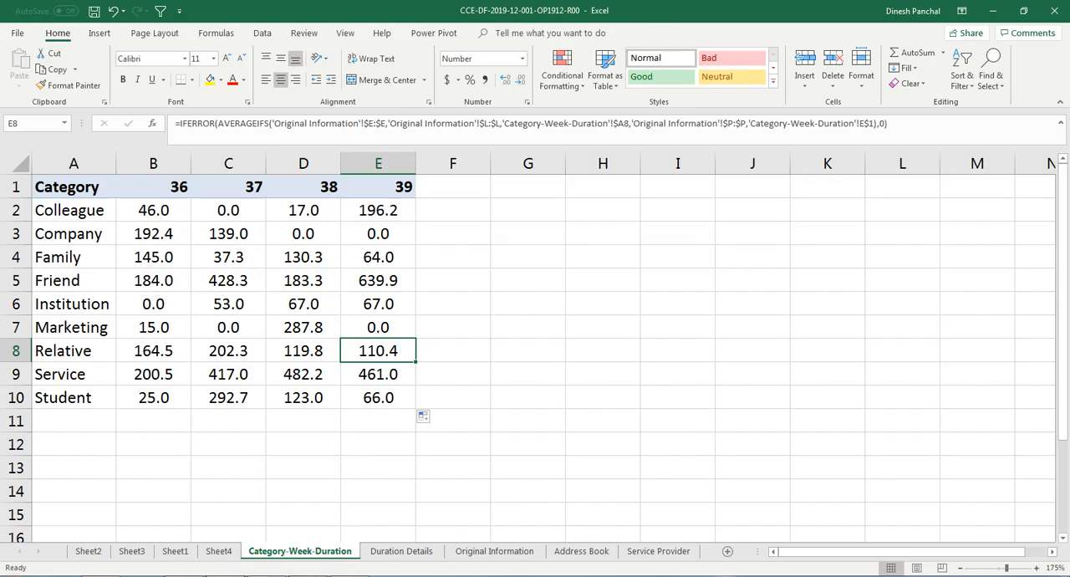
{"action": "key", "text": "super+d"}
{"action": "key", "text": "super+d"}
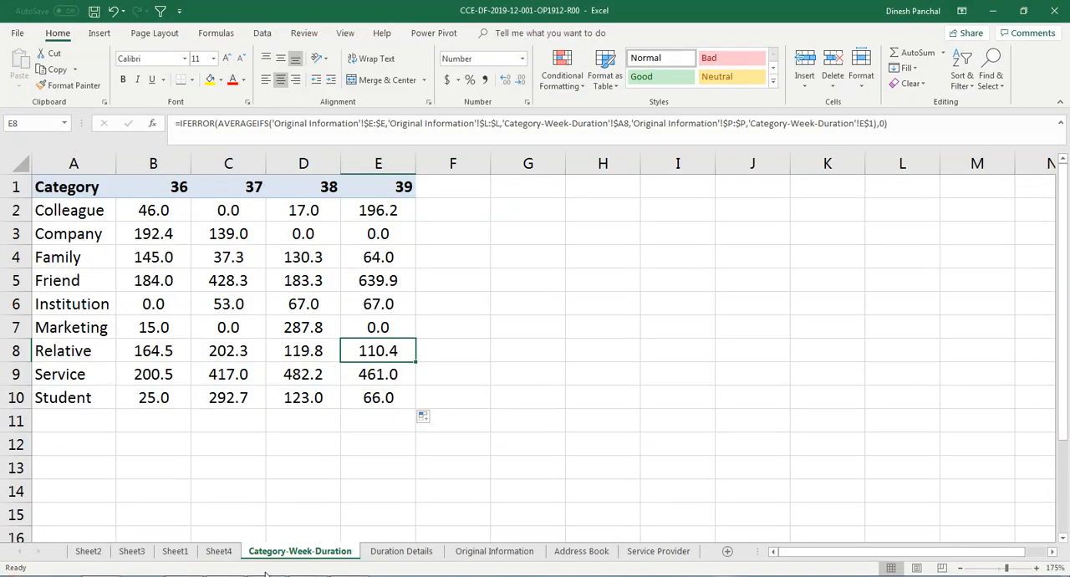
Step: Examine the Duration Details sheet, checking the first value under No and the blank cells below Airtel in the Service Provider column
{"action": "left_click", "coordinate": [401, 551]}
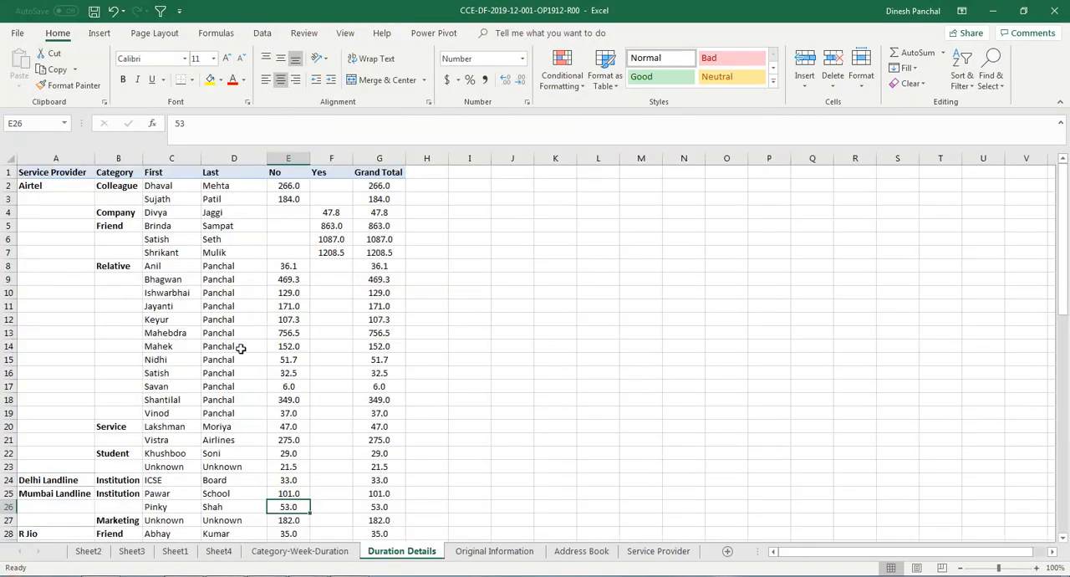
{"action": "left_click", "coordinate": [282, 188]}
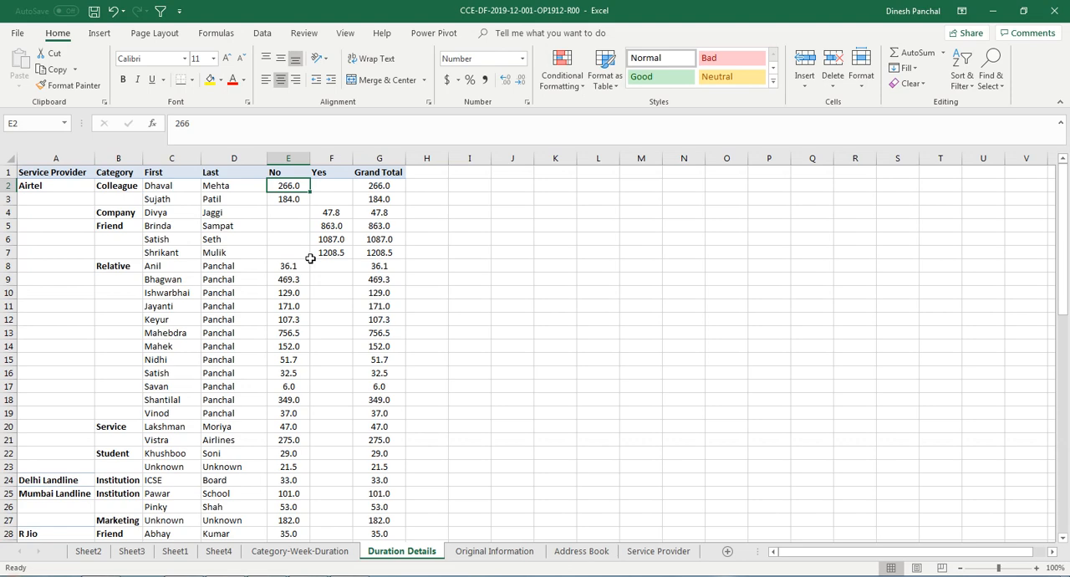
{"action": "left_click", "coordinate": [40, 186]}
{"action": "key", "text": "Down"}
{"action": "key", "text": "Down"}
{"action": "key", "text": "Down"}
{"action": "key", "text": "Down"}
{"action": "key", "text": "Down"}
{"action": "key", "text": "Down"}
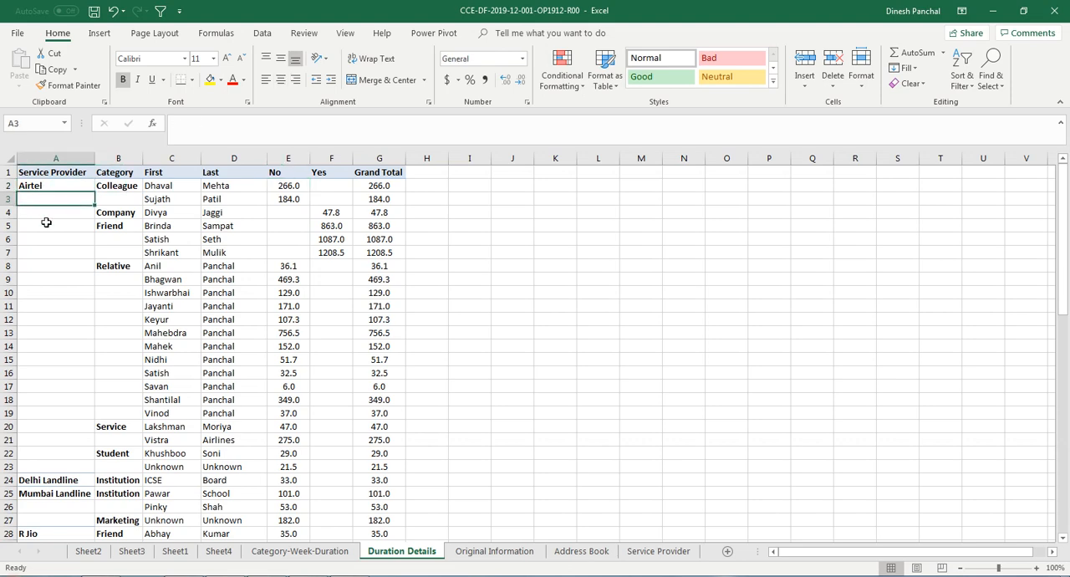
{"action": "key", "text": "Down"}
{"action": "key", "text": "Down"}
{"action": "key", "text": "Down"}
{"action": "key", "text": "Down"}
{"action": "key", "text": "Down"}
{"action": "key", "text": "Down"}
{"action": "key", "text": "Down"}
{"action": "key", "text": "Down"}
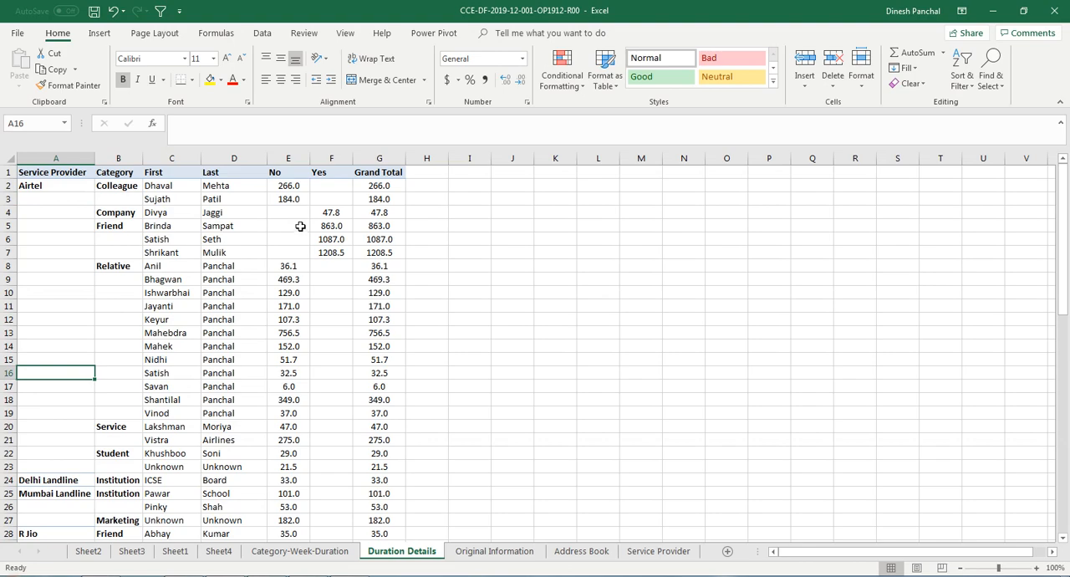
Step: Switch to ShareX and bring up its list of capture modes
{"action": "left_click", "coordinate": [303, 576]}
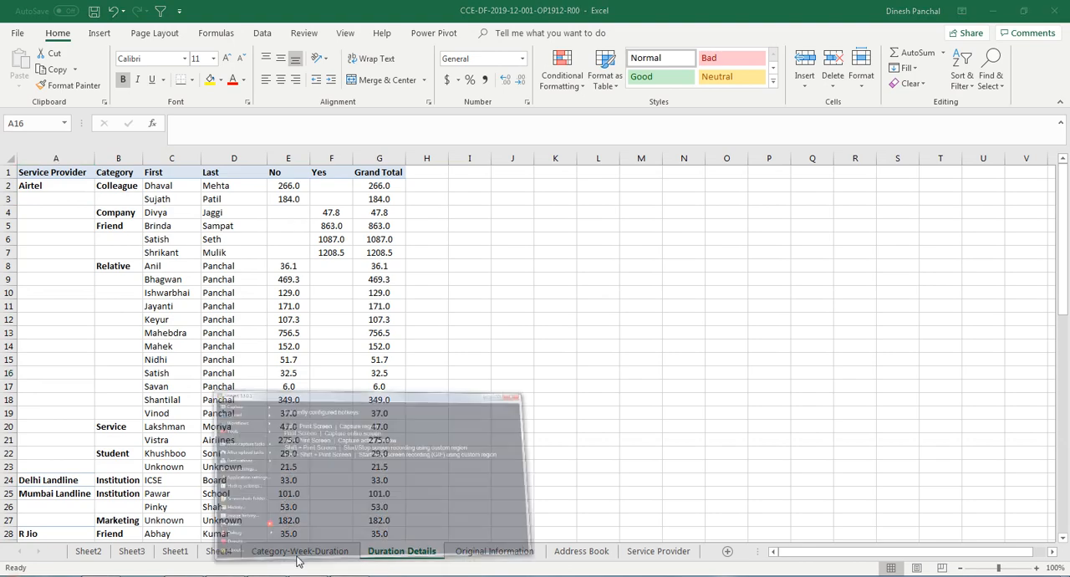
{"action": "left_click", "coordinate": [230, 271]}
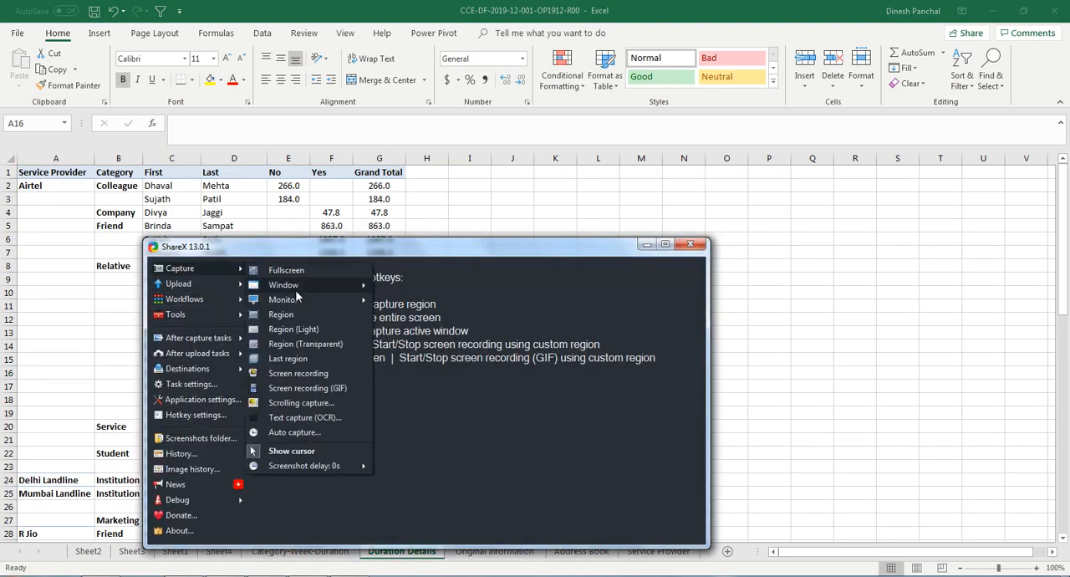